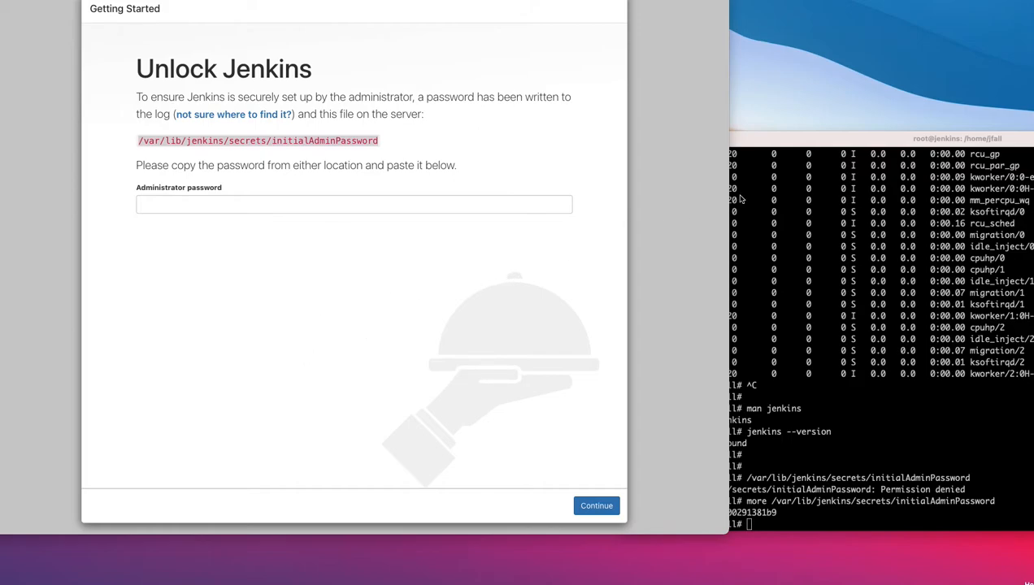
# Step: Select and copy the initial admin password read from /var/lib/jenkins/secrets/initialAdminPassword
pyautogui.moveTo(776, 148); pyautogui.dragTo(799, 91)
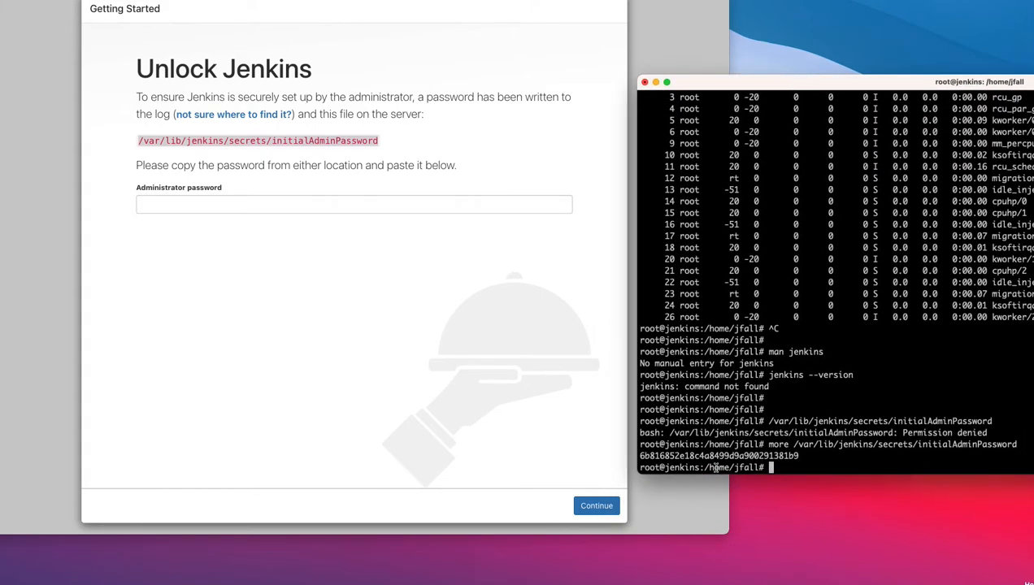
pyautogui.moveTo(640, 457); pyautogui.dragTo(798, 457)
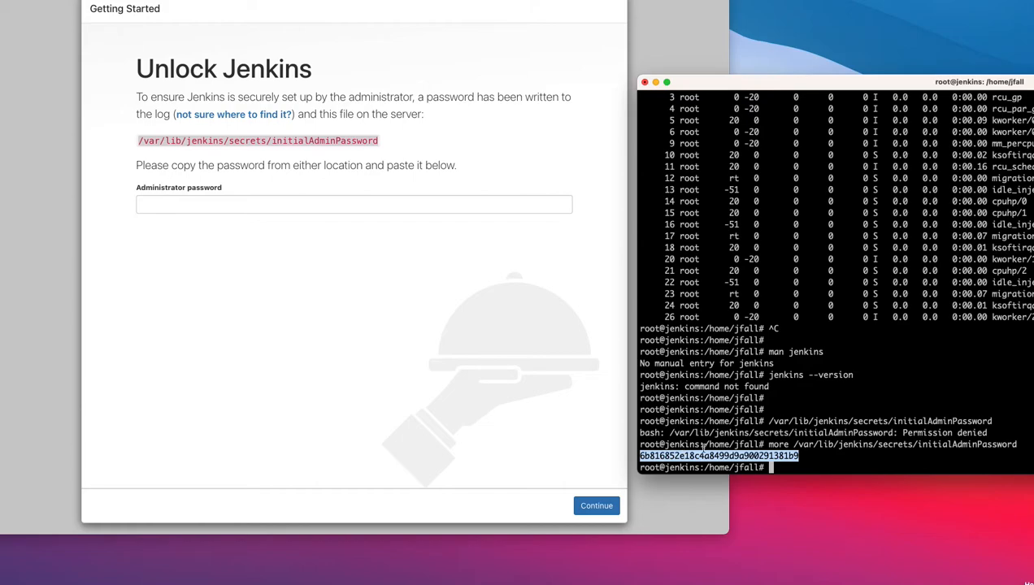
pyautogui.moveTo(1021, 444); pyautogui.dragTo(767, 445)
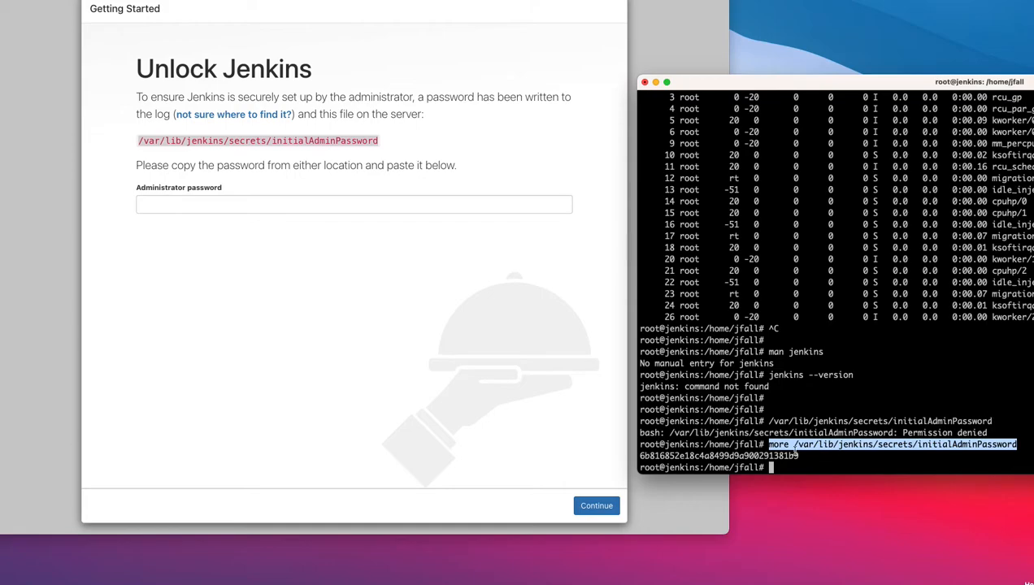
pyautogui.moveTo(804, 456); pyautogui.dragTo(636, 456)
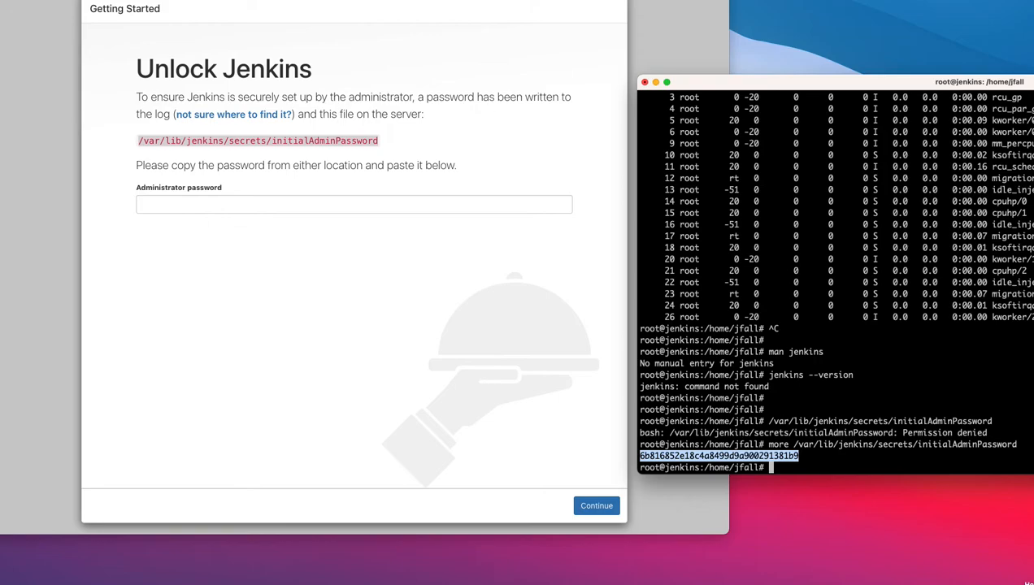
pyautogui.moveTo(352, 0); pyautogui.dragTo(366, 11)
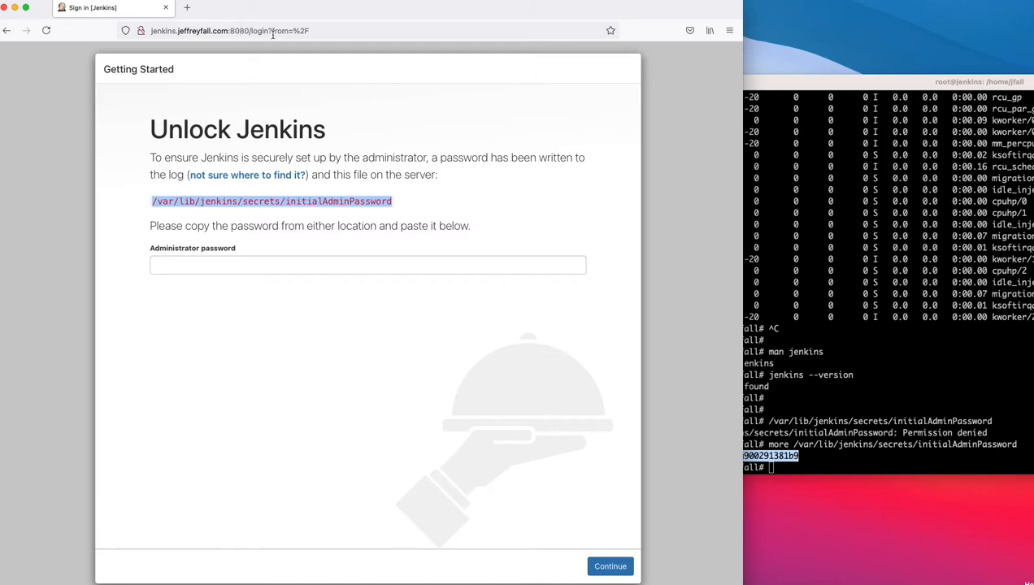
# Step: Paste the copied password into the Administrator password field and continue
pyautogui.moveTo(336, 10); pyautogui.dragTo(339, 7)
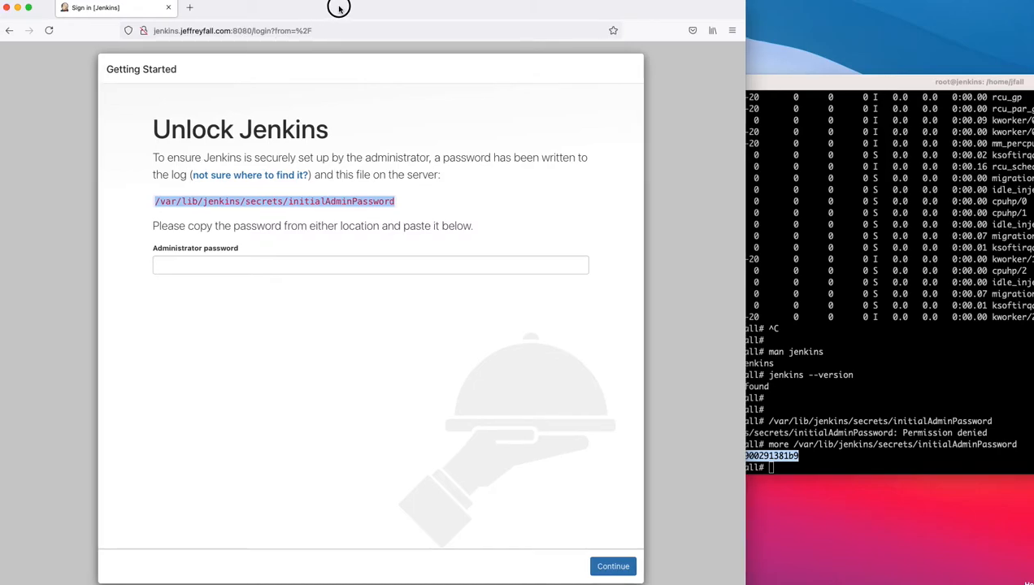
pyautogui.click(271, 261)
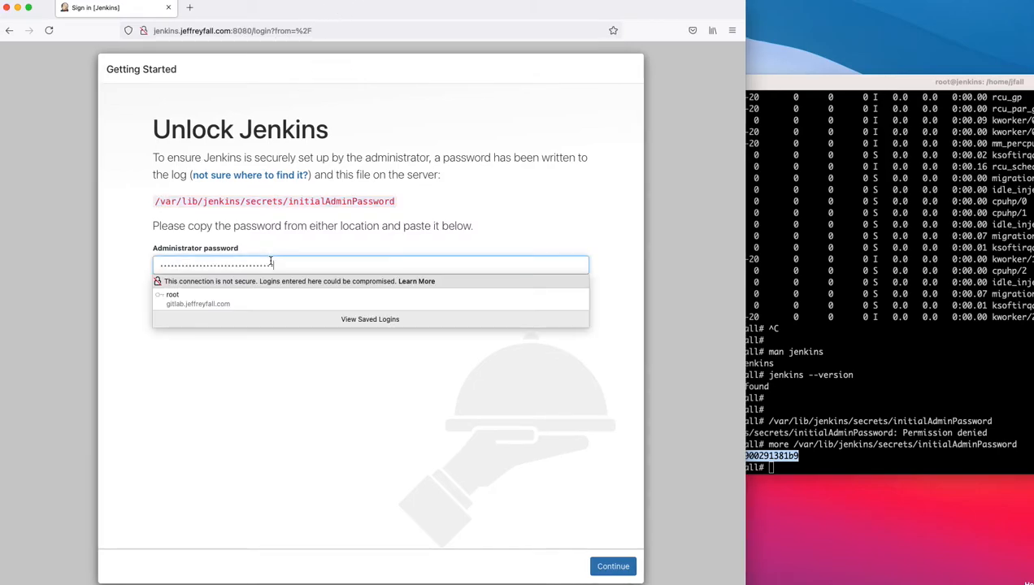
pyautogui.press('super+v')
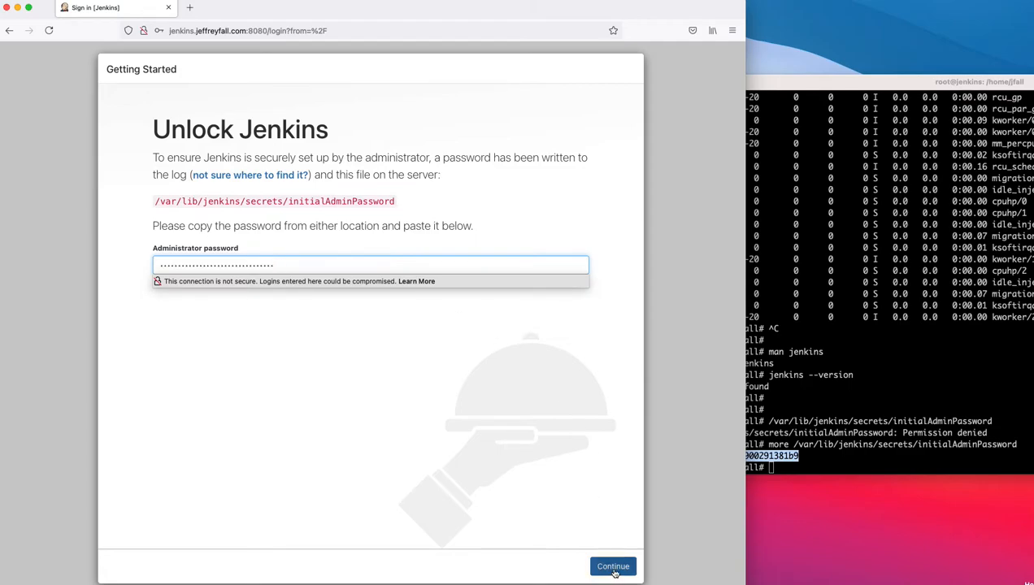
pyautogui.click(614, 567)
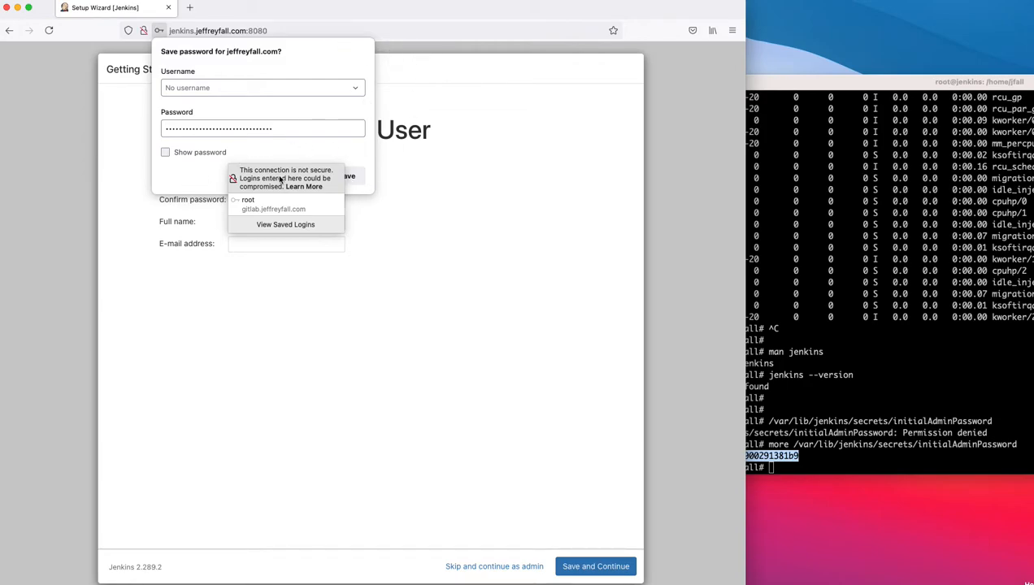
# Step: Dismiss Firefox's save-password offer and the login autofill suggestions
pyautogui.click(216, 154)
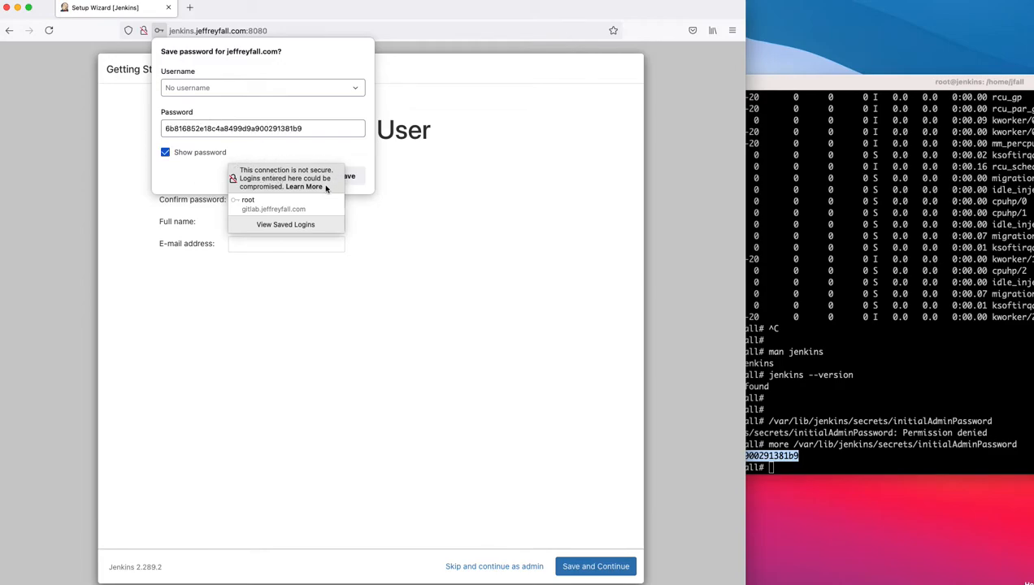
pyautogui.click(352, 179)
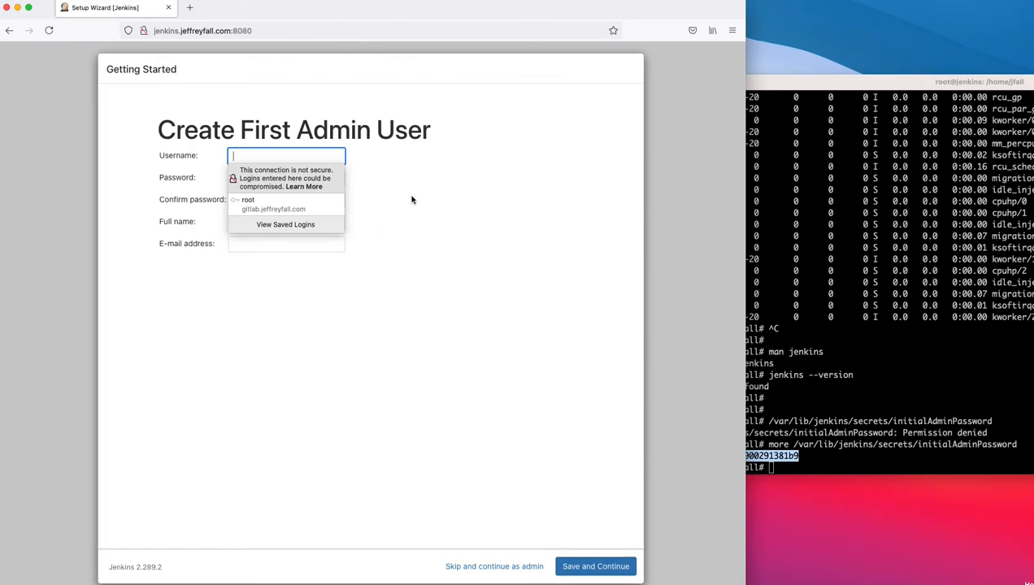
pyautogui.click(290, 284)
# Step: Enter the admin username, the password and its confirmation
pyautogui.click(277, 155)
pyautogui.click(277, 155)
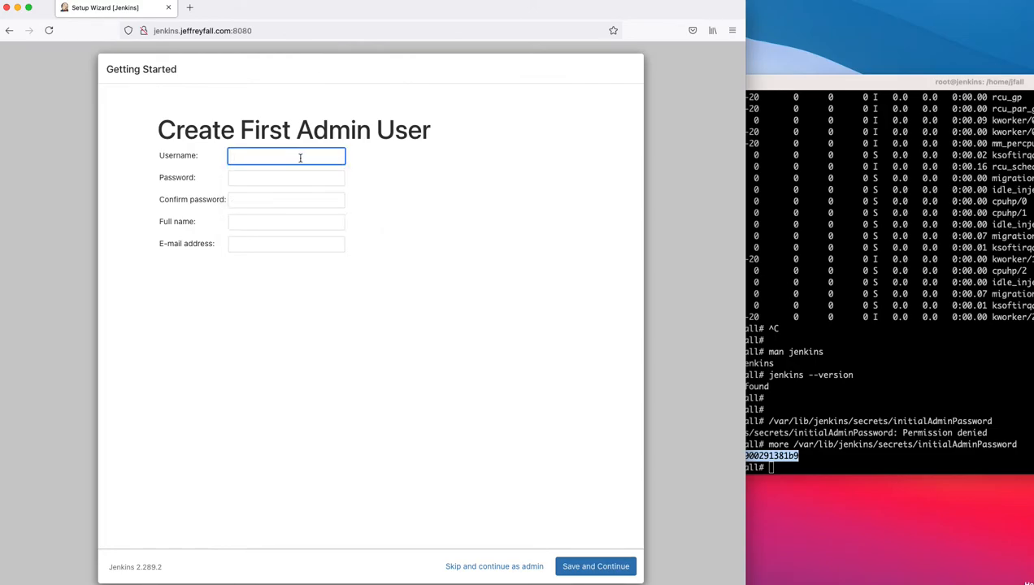
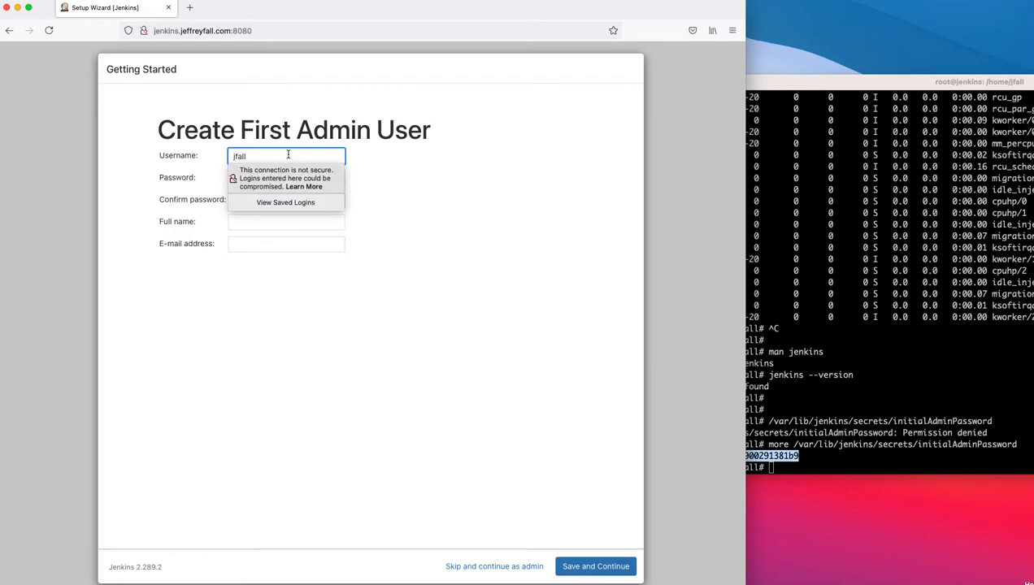
pyautogui.click(439, 204)
pyautogui.click(303, 183)
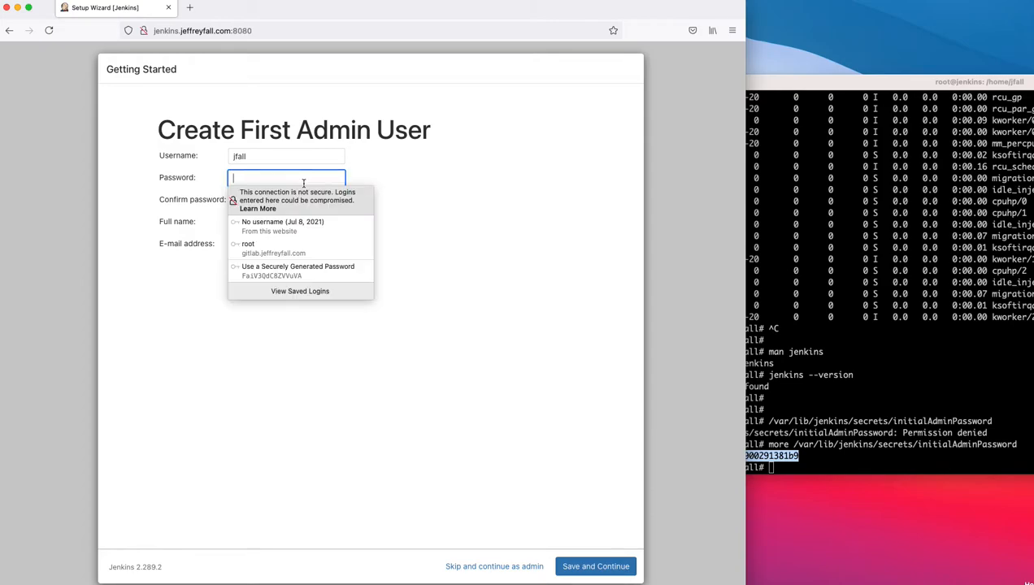
pyautogui.write('•••')
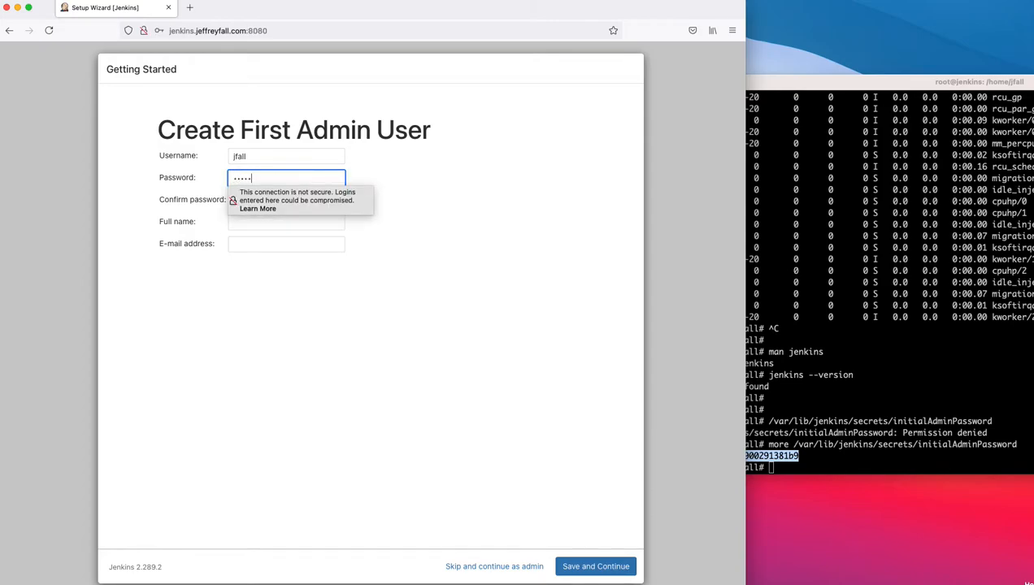
pyautogui.click(247, 200)
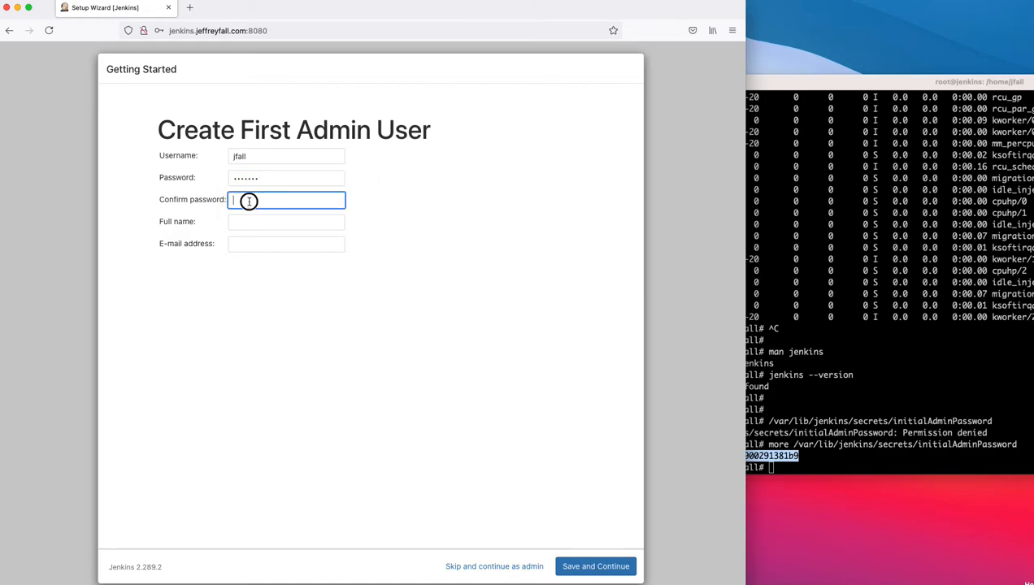
pyautogui.write('••')
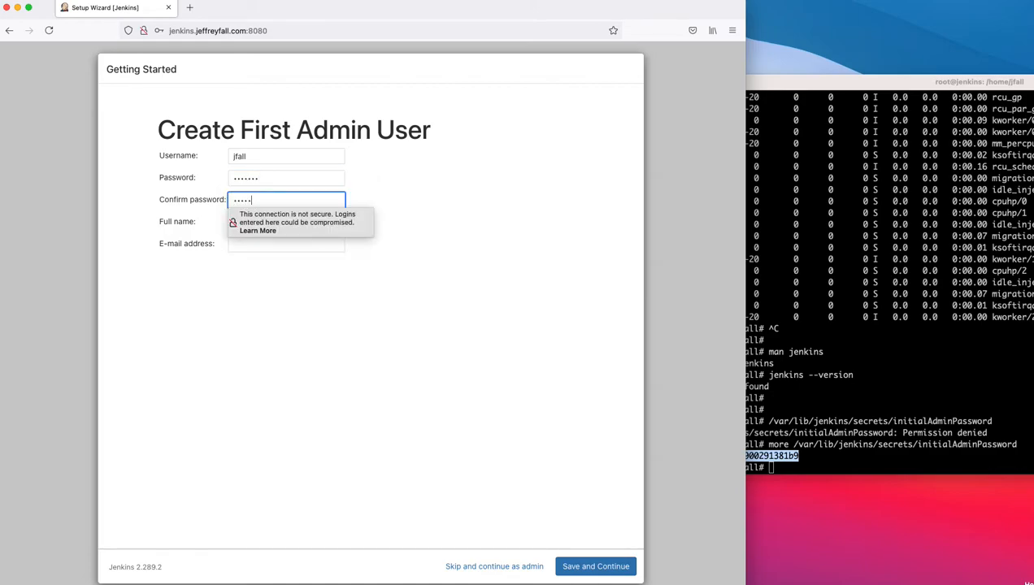
# Step: Fill in the admin's full name and e-mail address, then save and continue
pyautogui.click(250, 224)
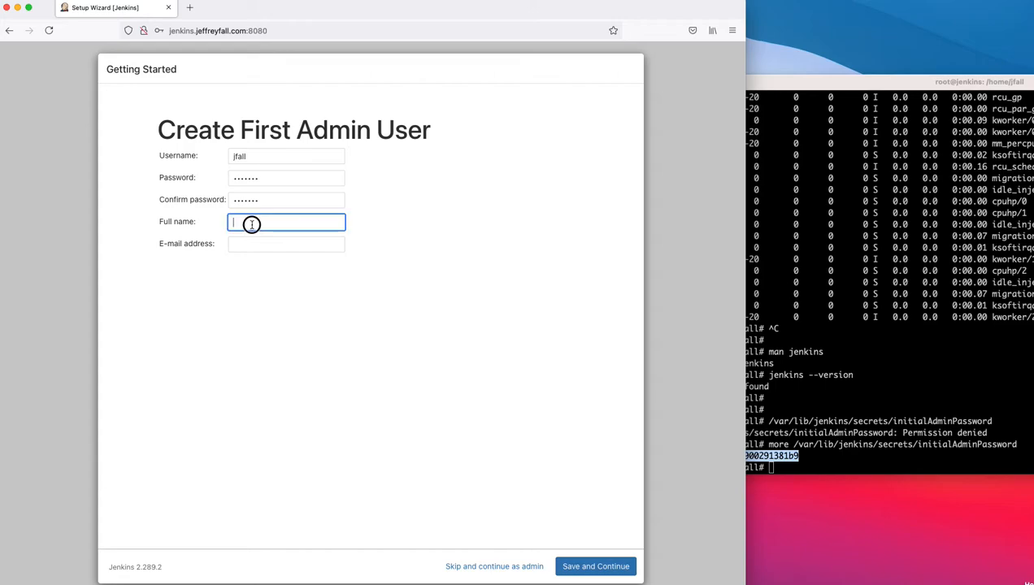
pyautogui.click(259, 243)
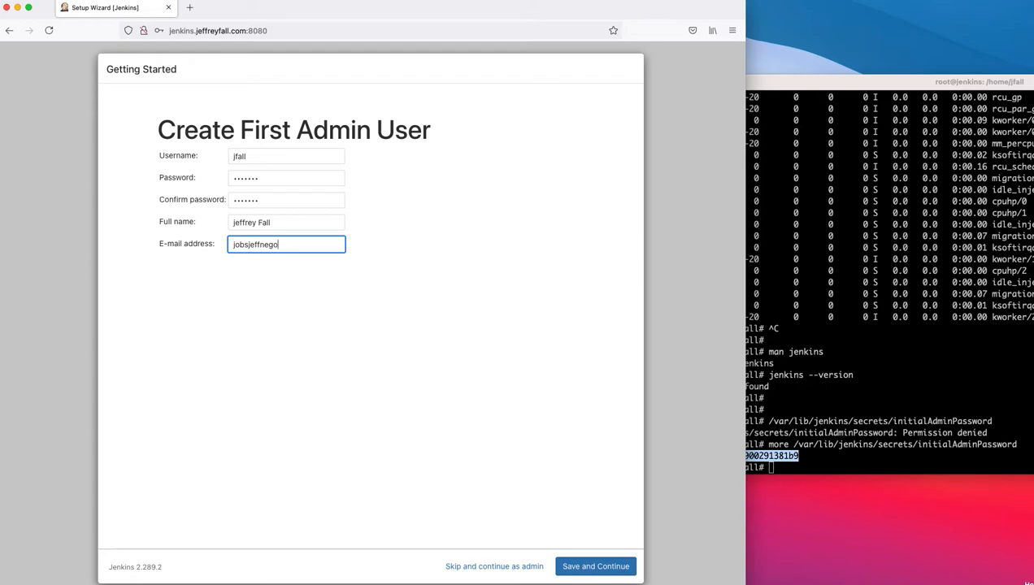
pyautogui.click(246, 342)
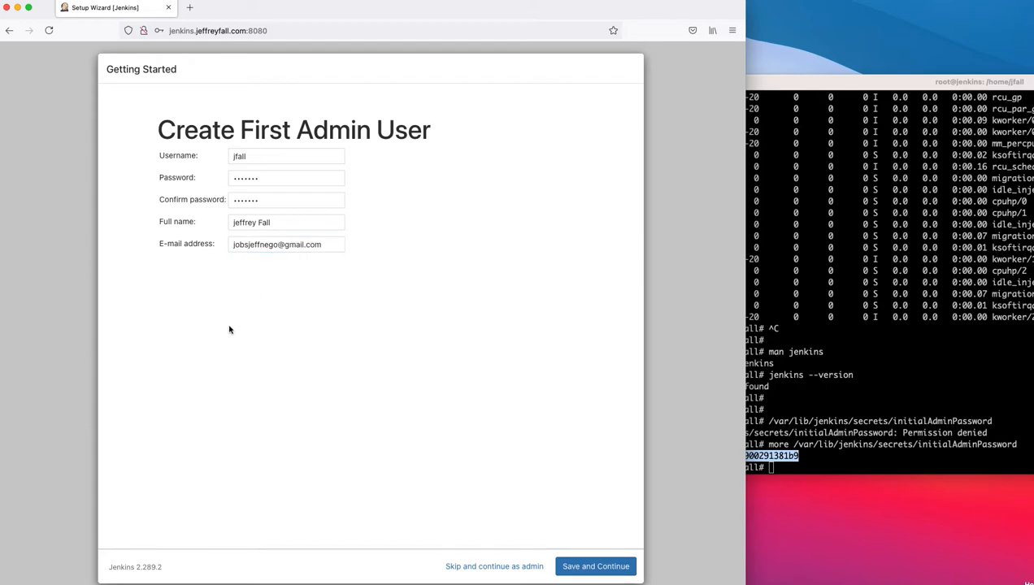
pyautogui.click(577, 569)
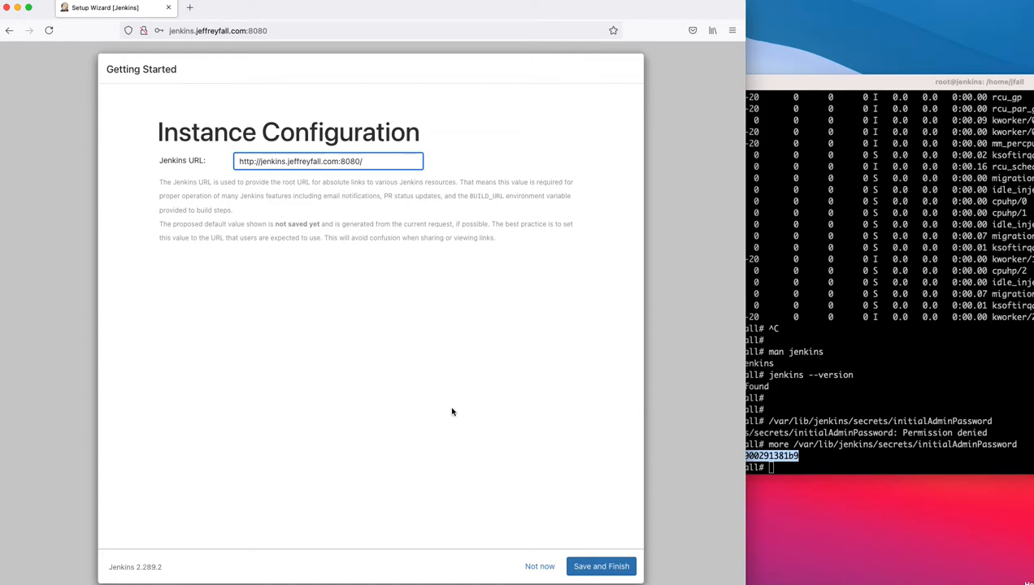
# Step: Keep the proposed port-8080 Jenkins URL, finish setup and start using Jenkins
pyautogui.click(591, 565)
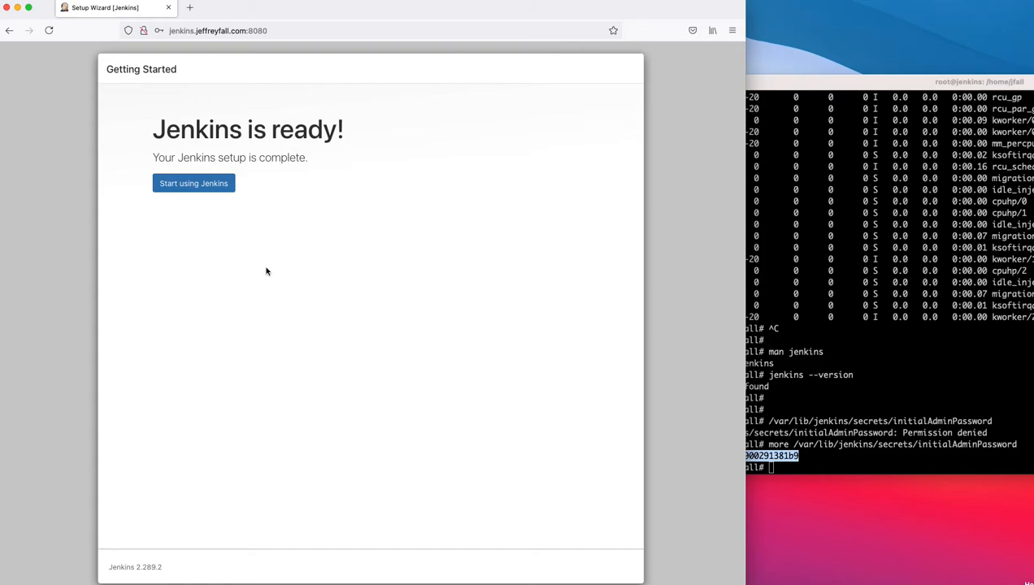
pyautogui.click(206, 185)
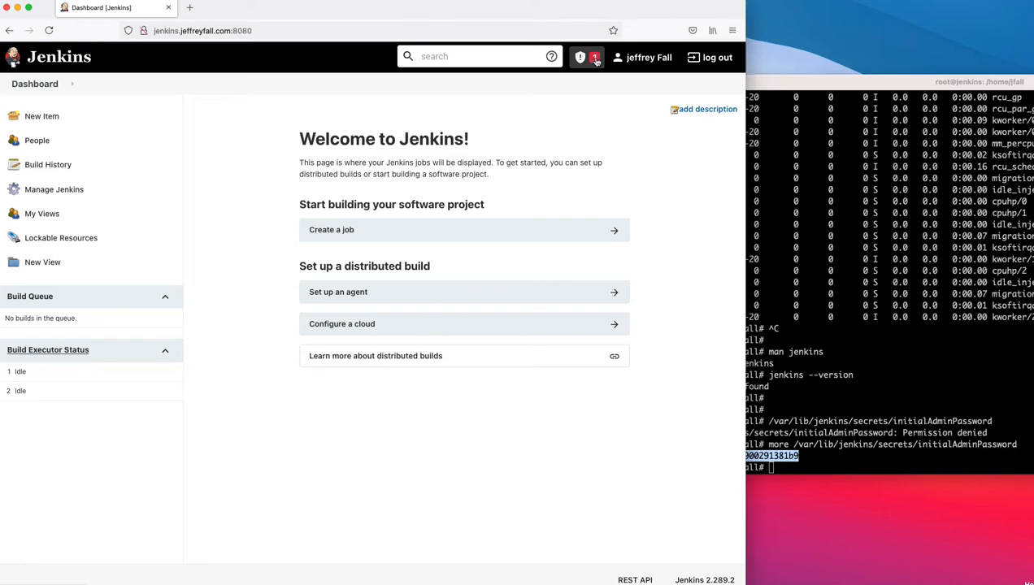
pyautogui.click(595, 58)
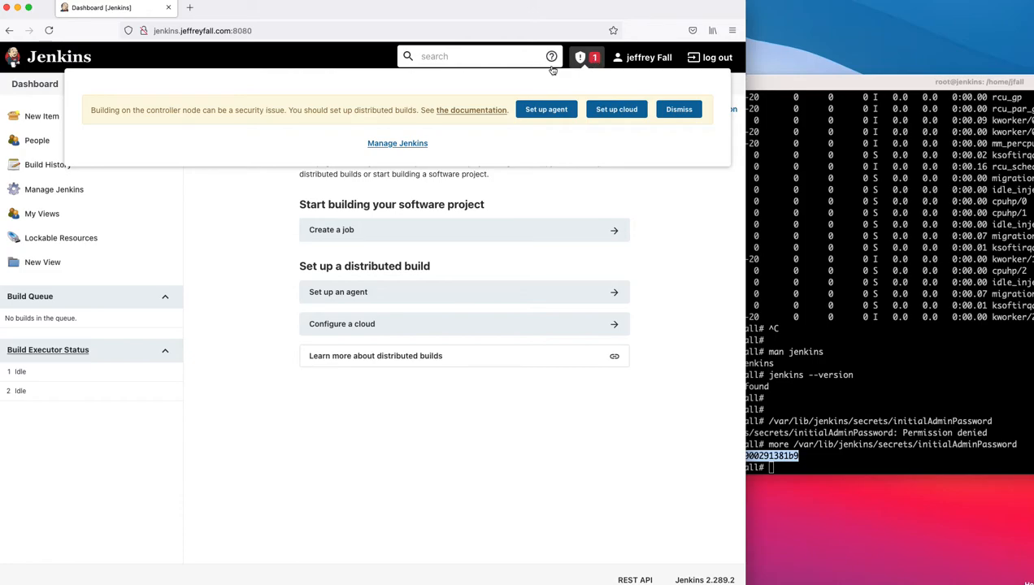
pyautogui.click(671, 215)
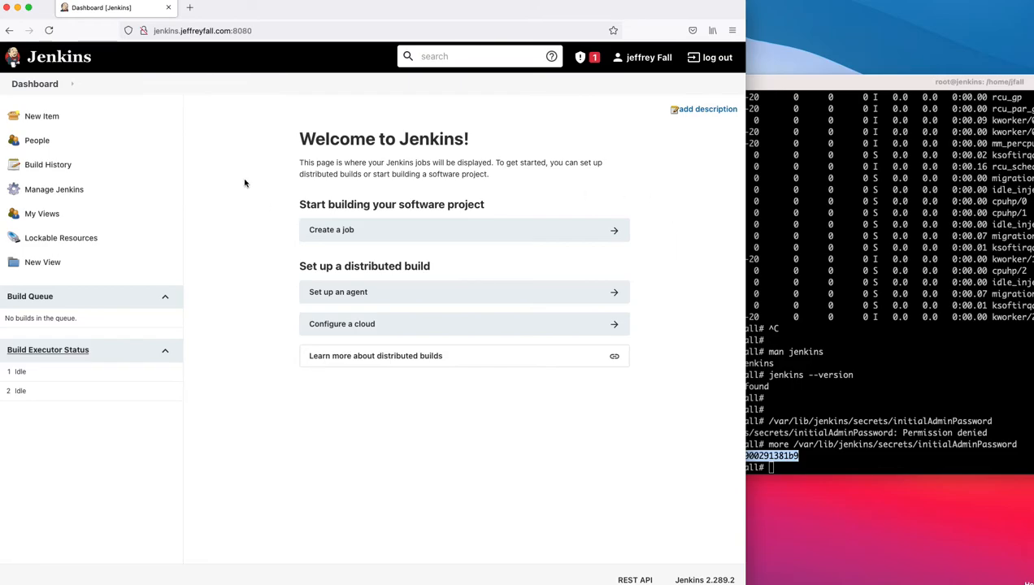
# Step: Check the Load Statistics page from Manage Jenkins, then return
pyautogui.click(52, 192)
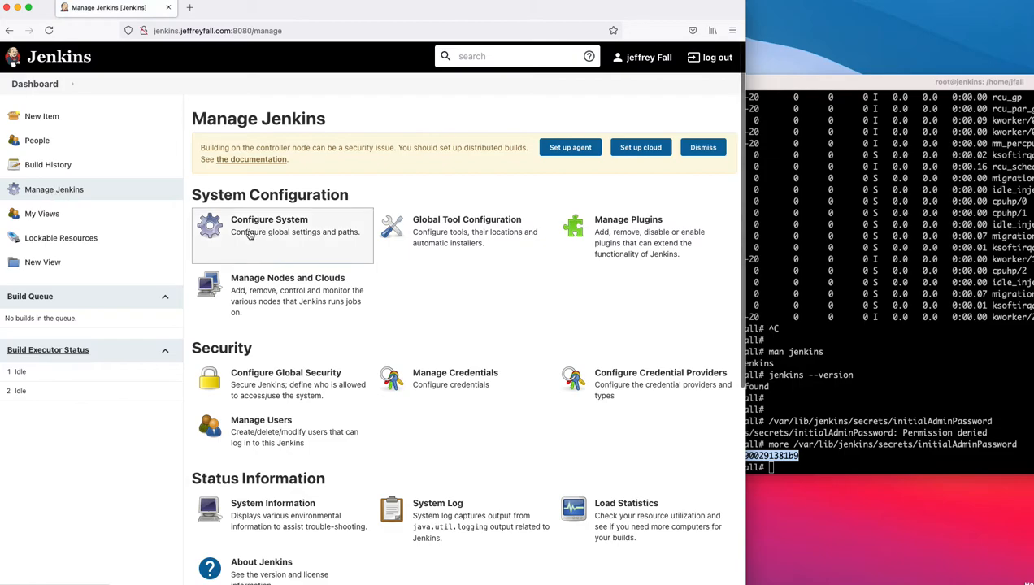
pyautogui.scroll(-1, 388, 276)
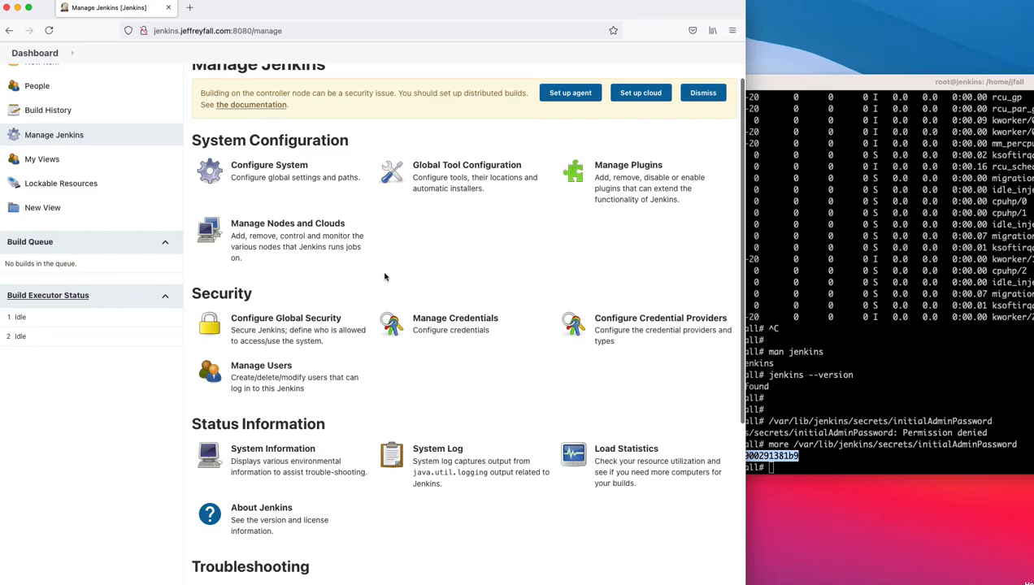
pyautogui.scroll(-3, 384, 268)
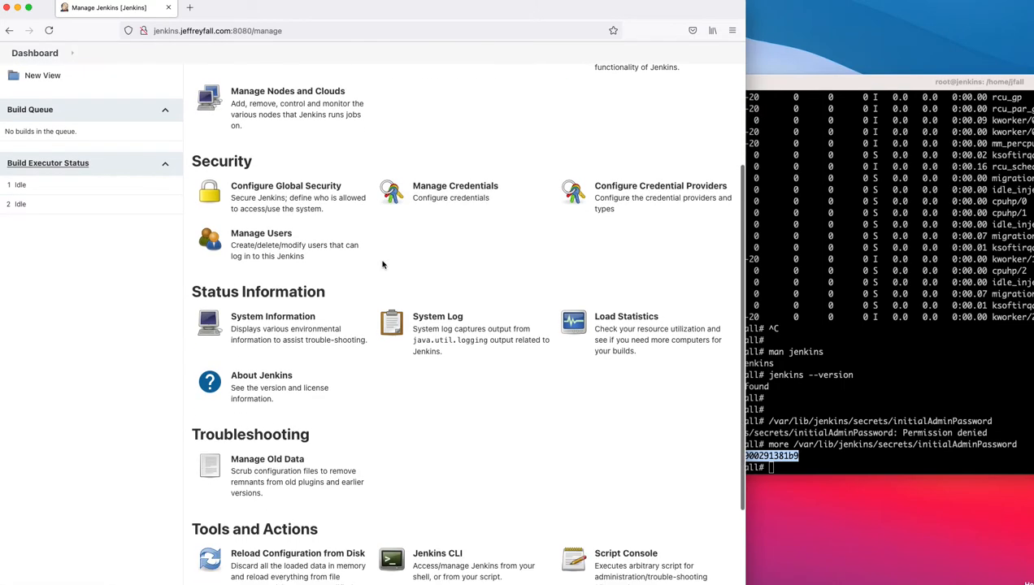
pyautogui.scroll(-3, 382, 264)
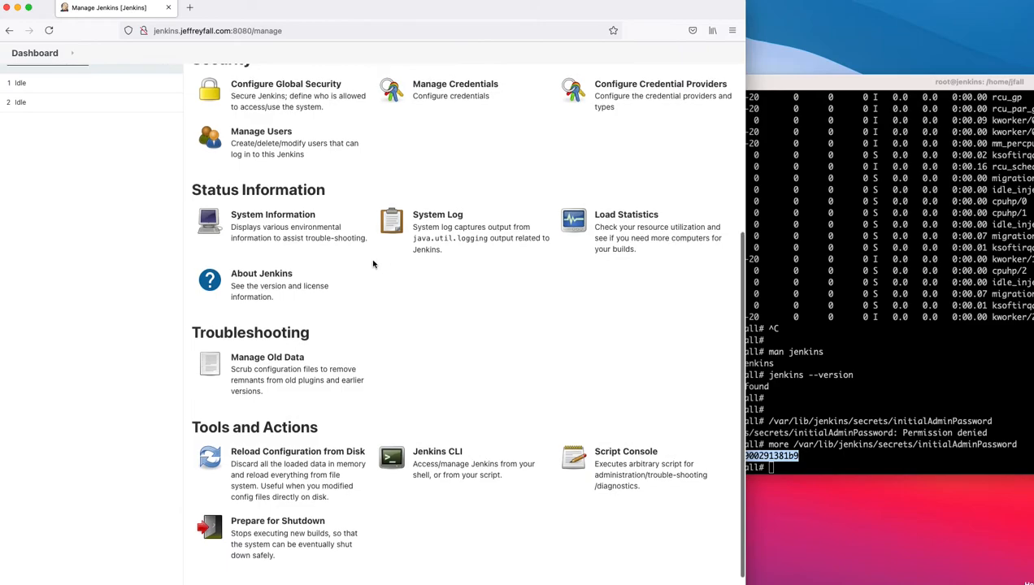
pyautogui.click(636, 215)
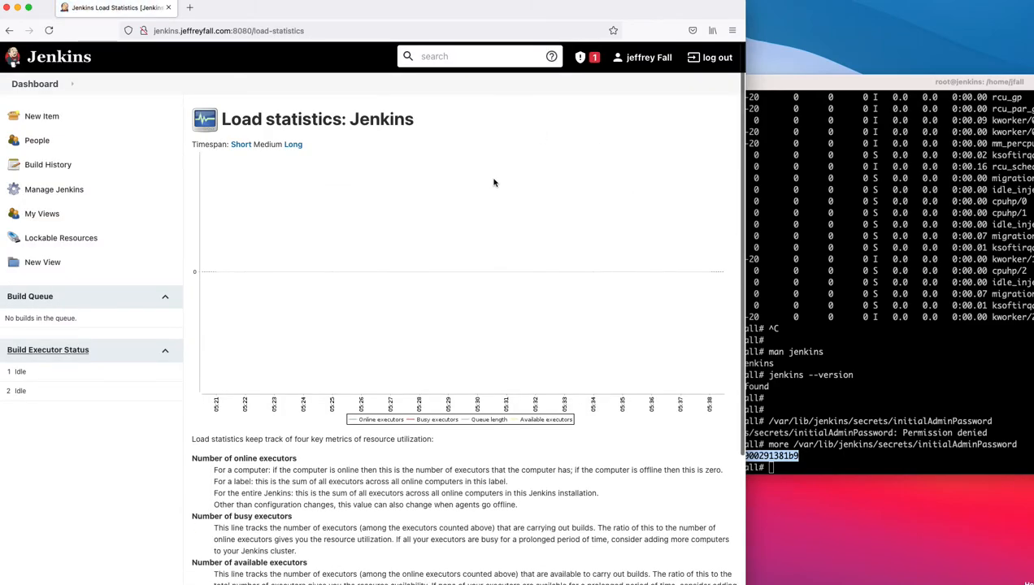
pyautogui.scroll(-3, 493, 183)
pyautogui.scroll(3, 422, 154)
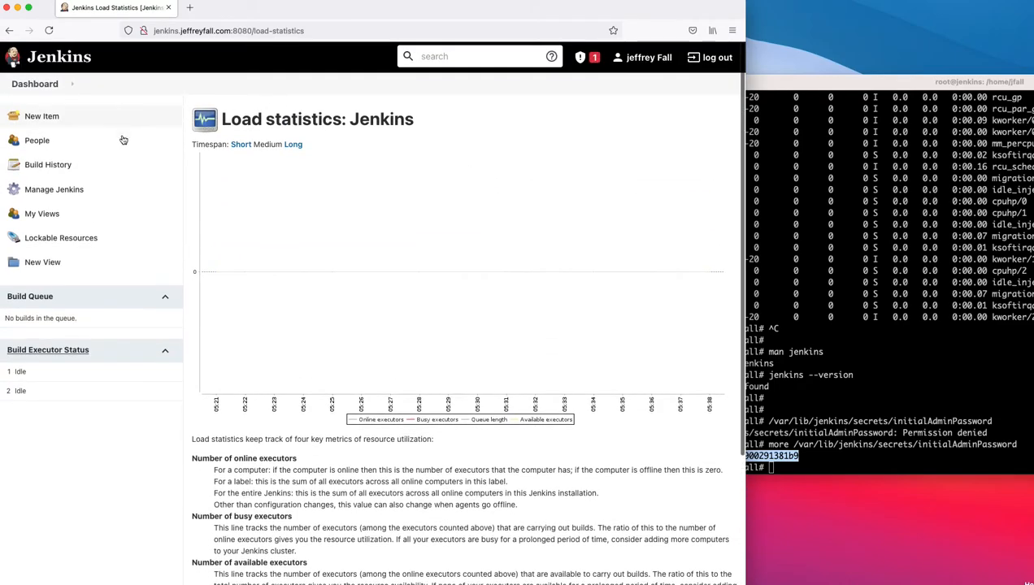
pyautogui.click(9, 30)
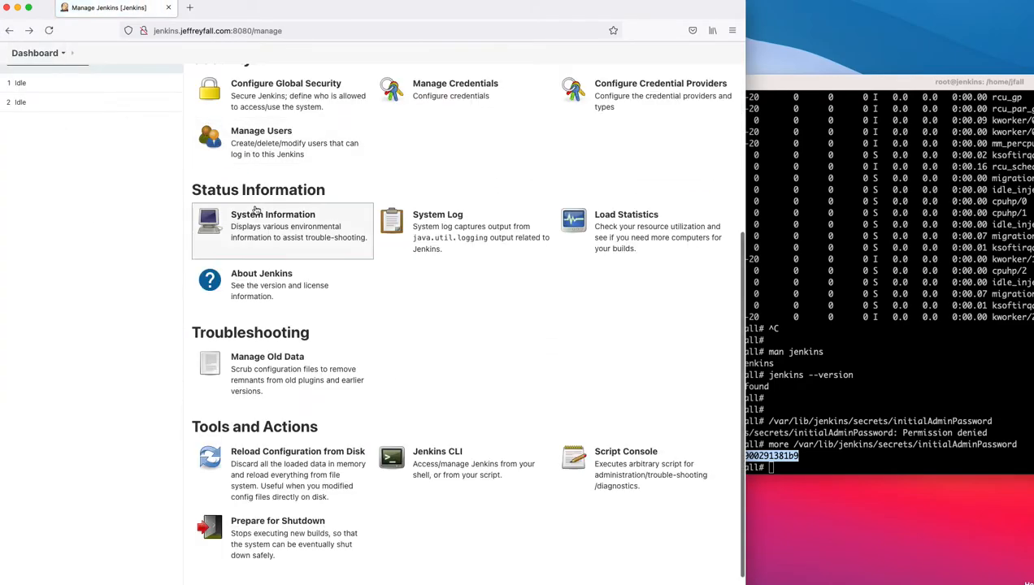
# Step: View the Users list, then go back to Manage Jenkins
pyautogui.scroll(3, 244, 163)
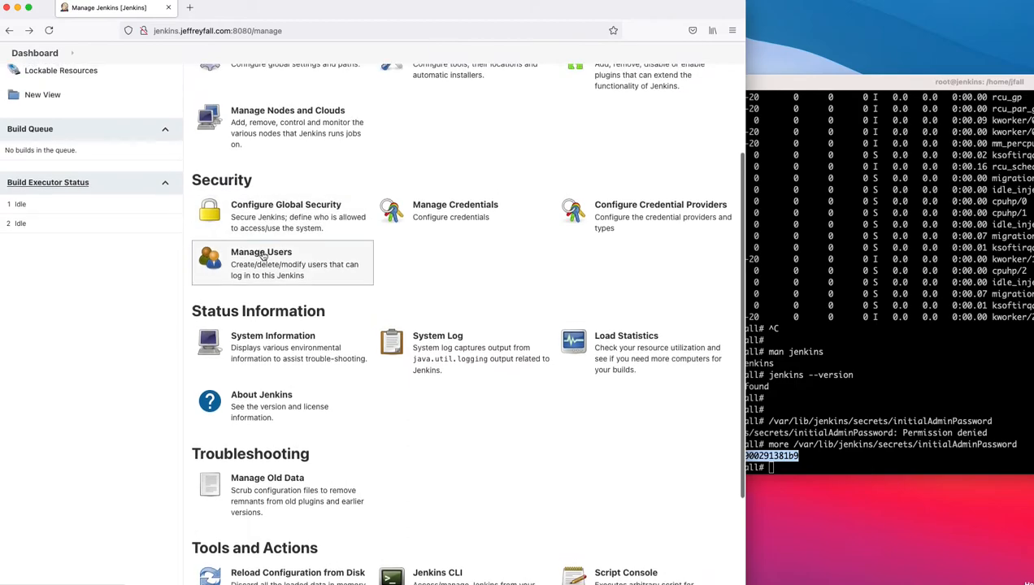
pyautogui.click(264, 259)
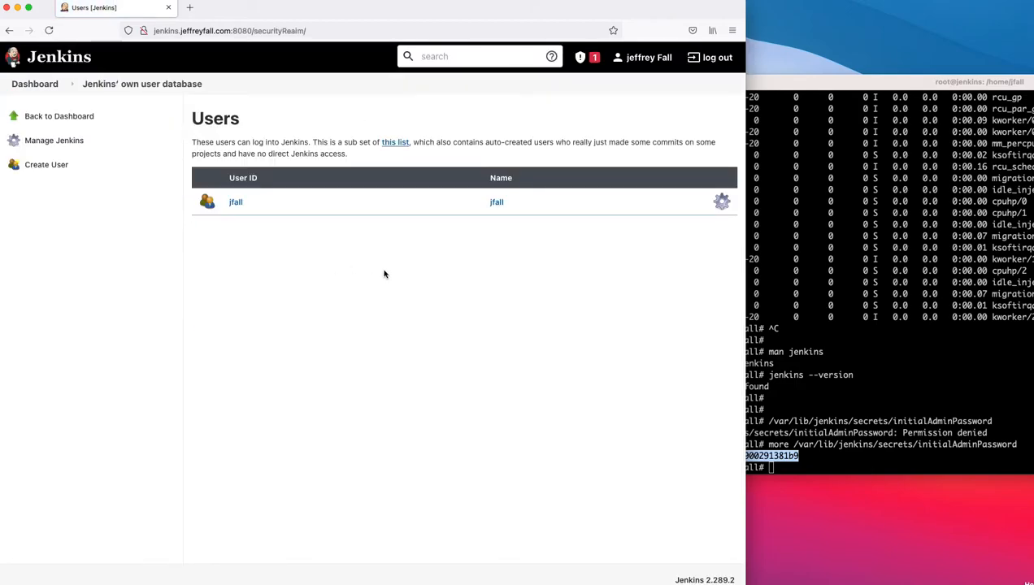
pyautogui.click(11, 32)
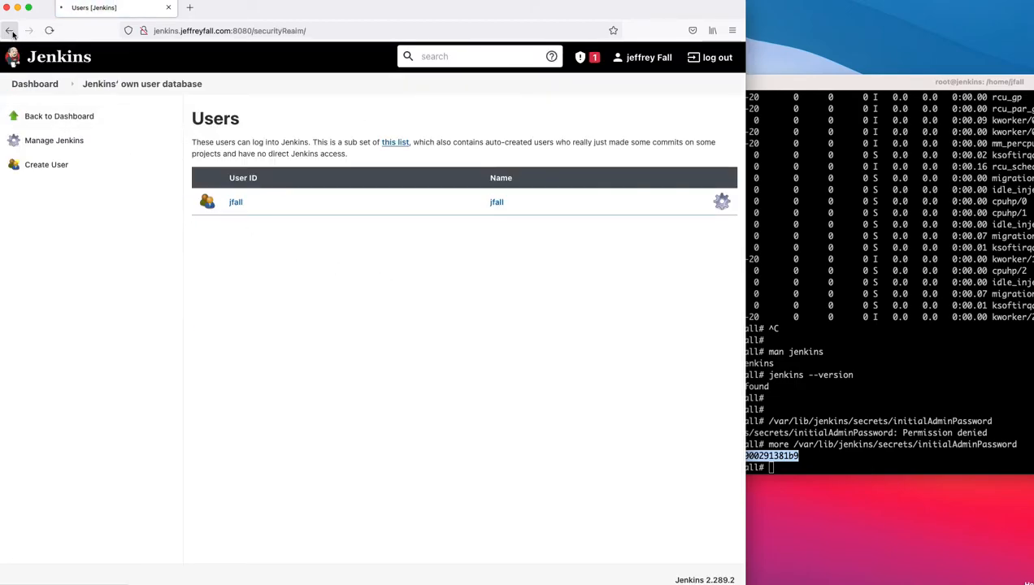
pyautogui.scroll(4, 308, 362)
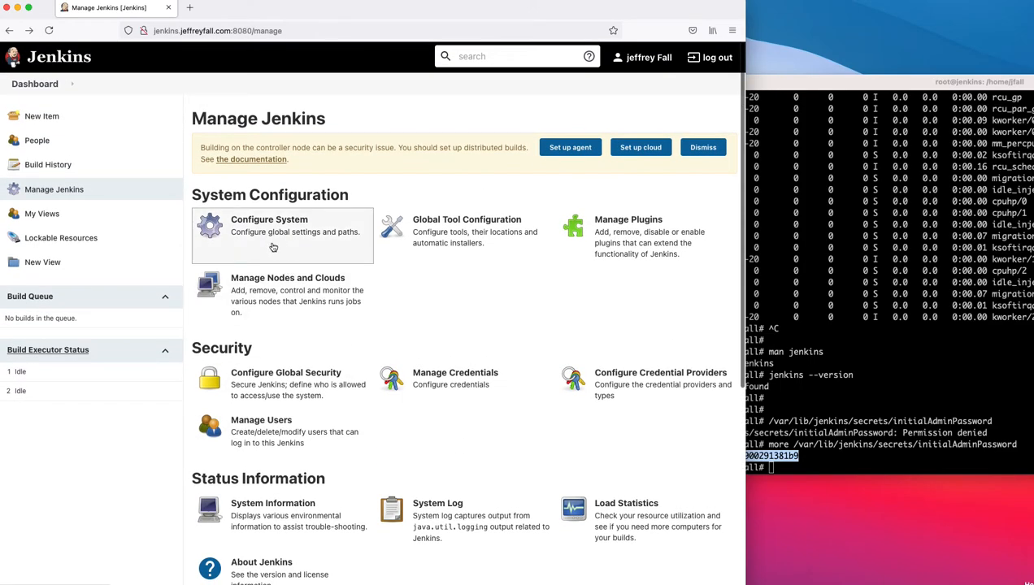
pyautogui.click(257, 222)
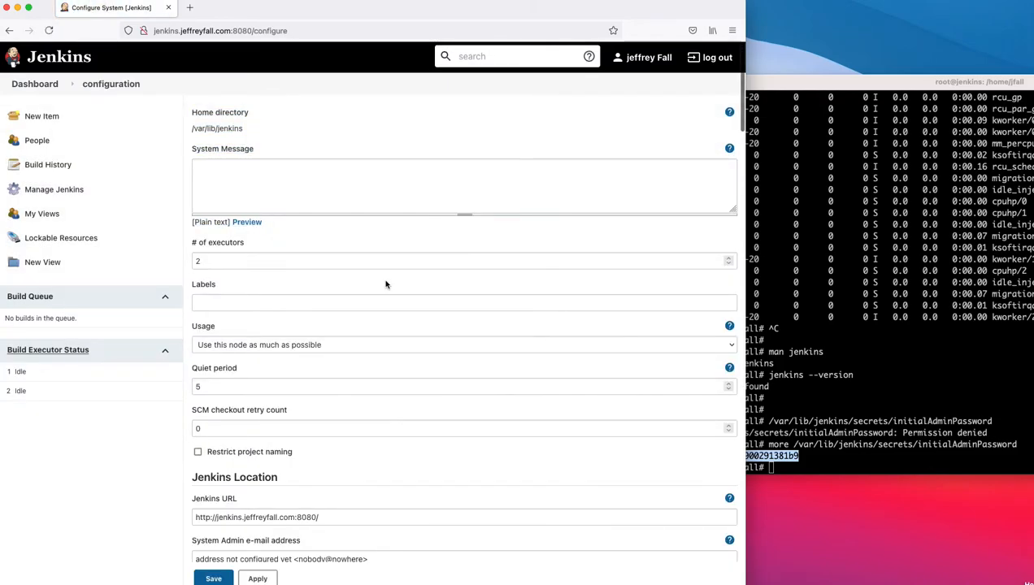
pyautogui.scroll(-3, 386, 282)
pyautogui.scroll(-7, 386, 281)
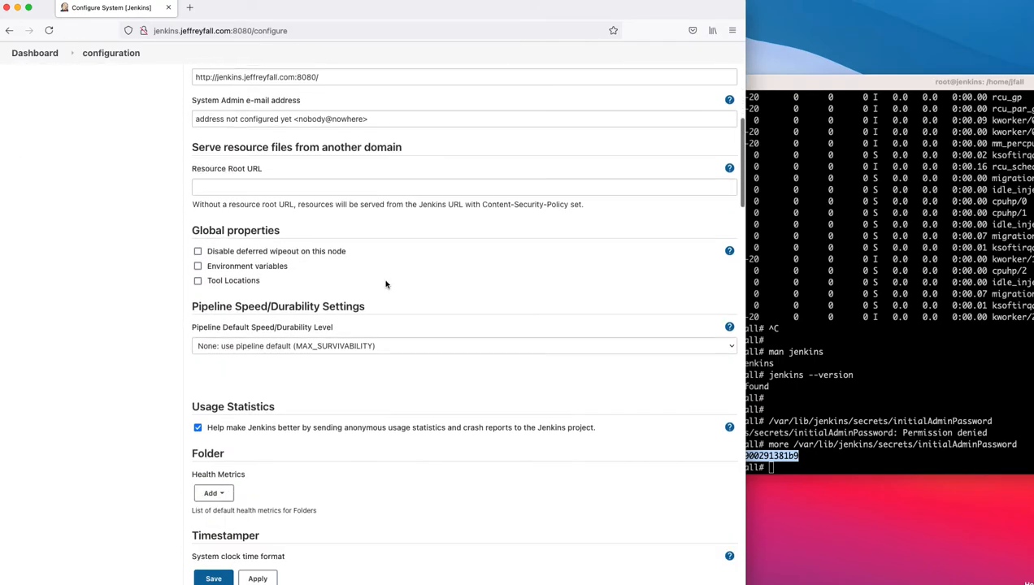
pyautogui.scroll(-3, 386, 284)
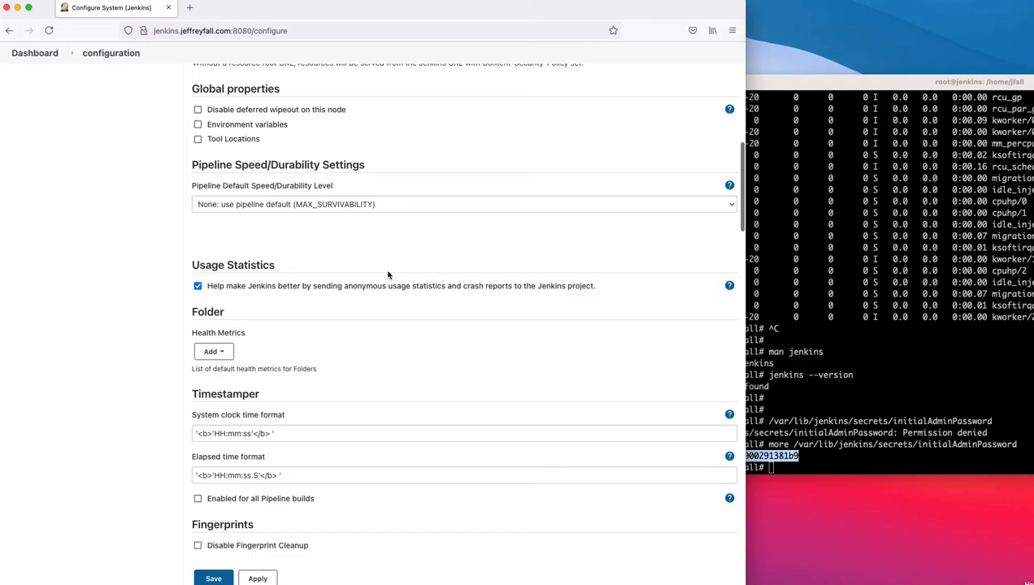
pyautogui.scroll(-2, 385, 270)
pyautogui.scroll(-3, 384, 266)
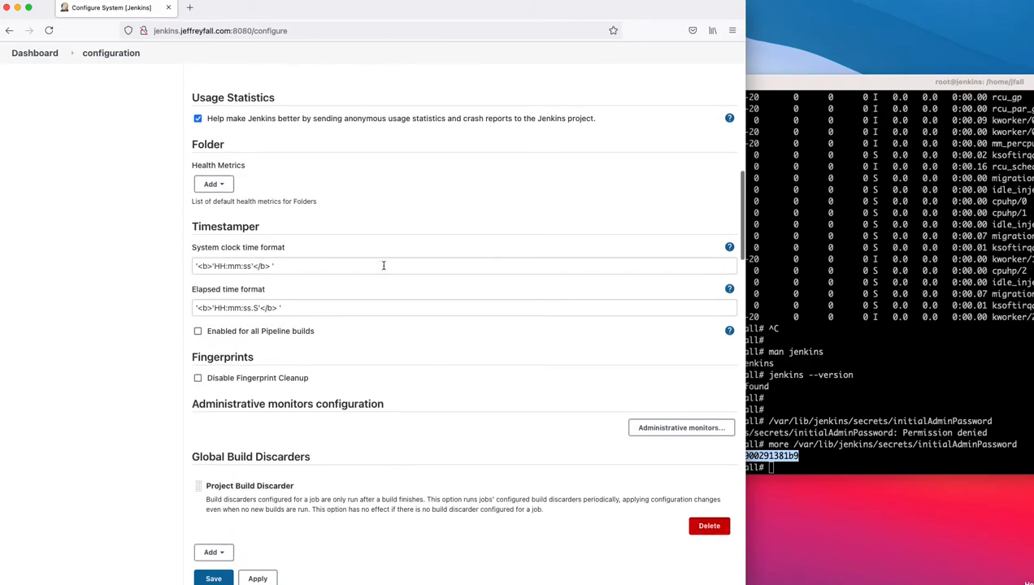
pyautogui.scroll(-3, 383, 266)
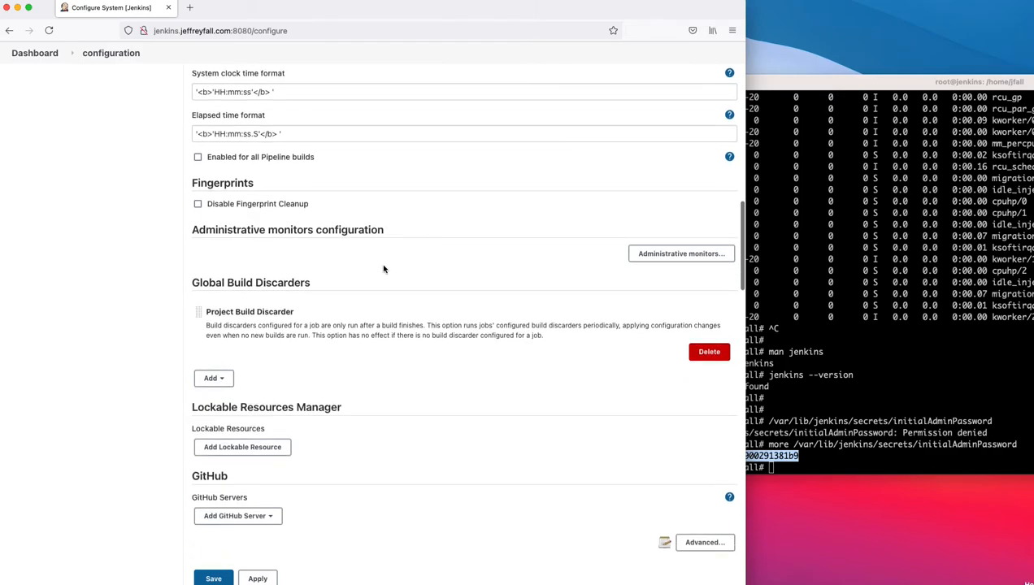
pyautogui.scroll(1, 384, 266)
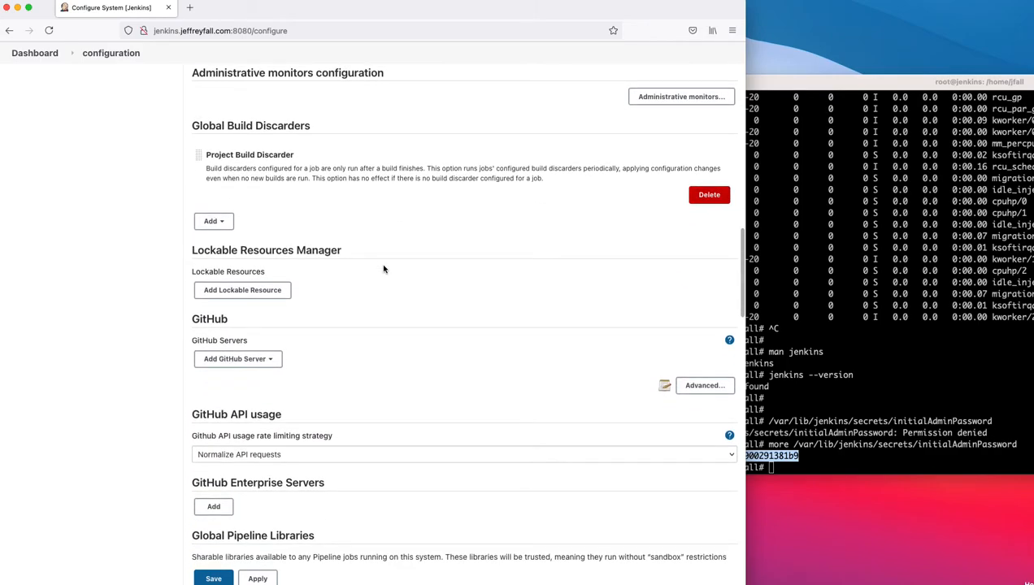
pyautogui.scroll(-4, 384, 269)
pyautogui.scroll(-7, 381, 266)
pyautogui.scroll(-14, 381, 266)
pyautogui.scroll(-18, 382, 266)
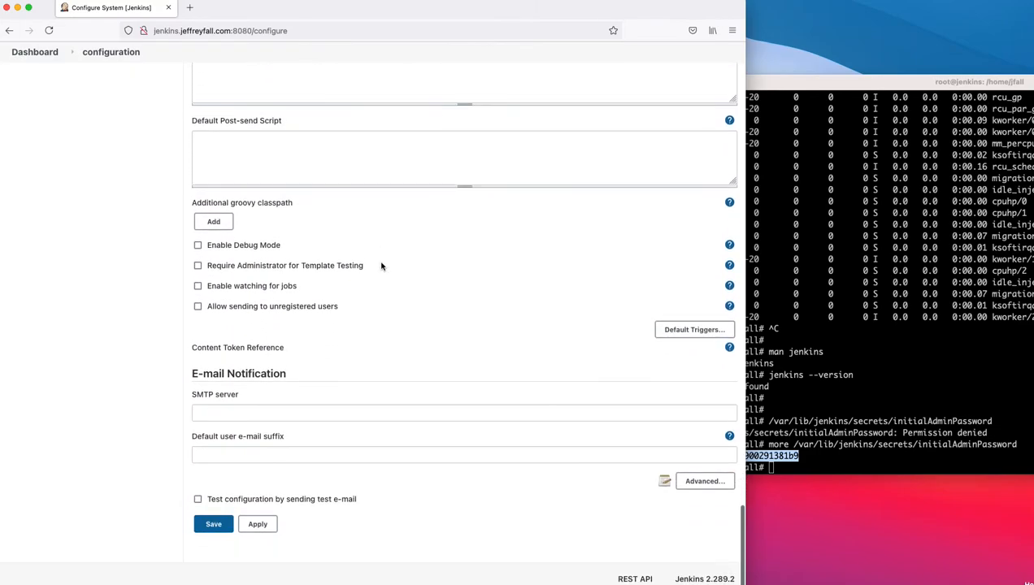
pyautogui.scroll(20, 382, 265)
pyautogui.click(11, 31)
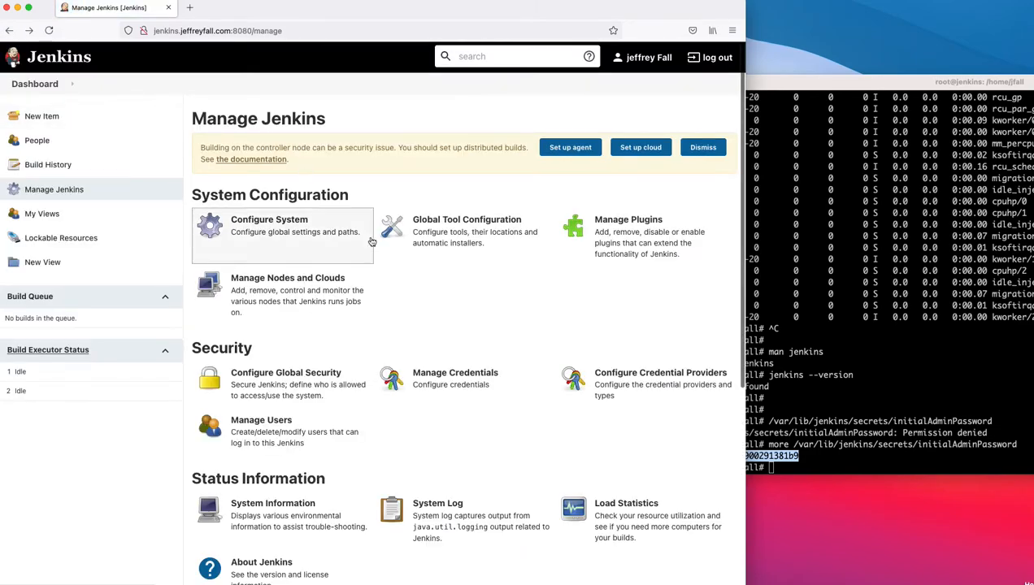
pyautogui.click(444, 250)
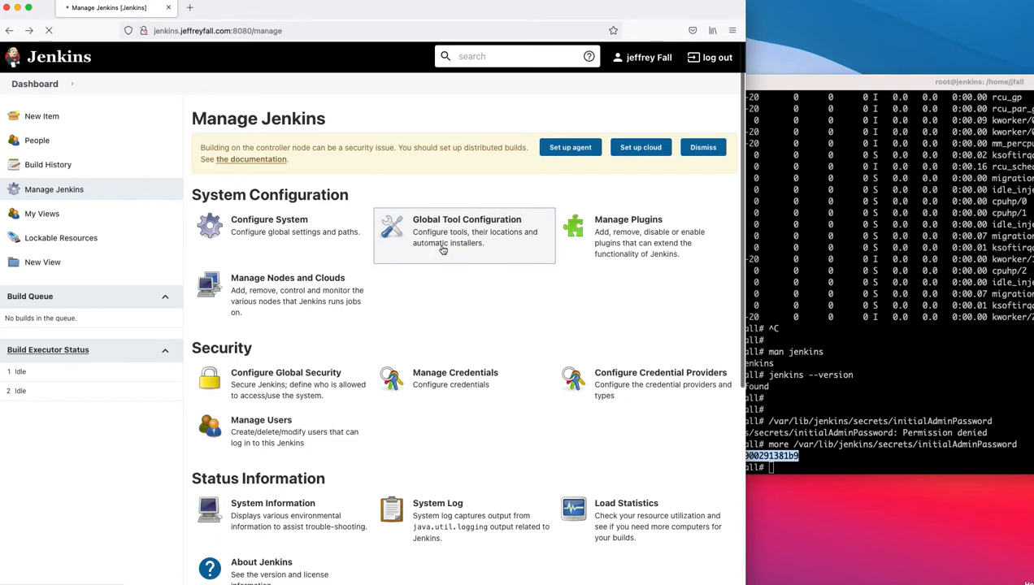
pyautogui.scroll(-6, 442, 250)
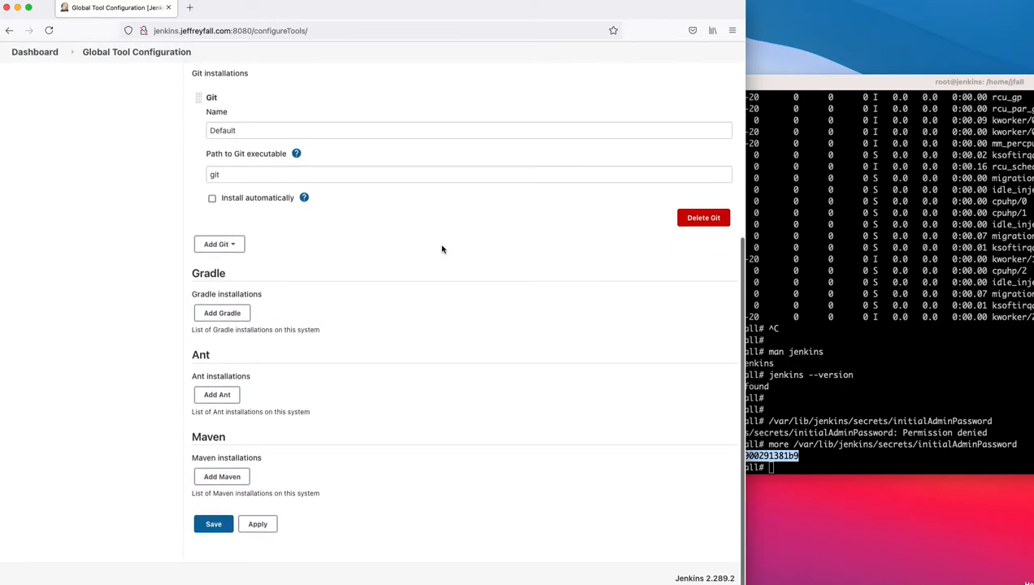
pyautogui.click(10, 32)
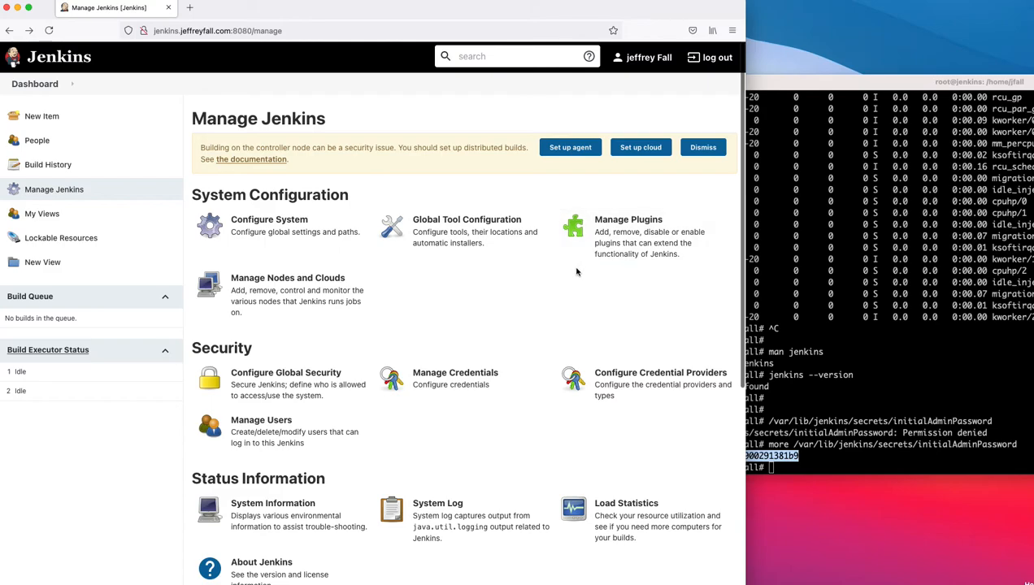
pyautogui.click(630, 244)
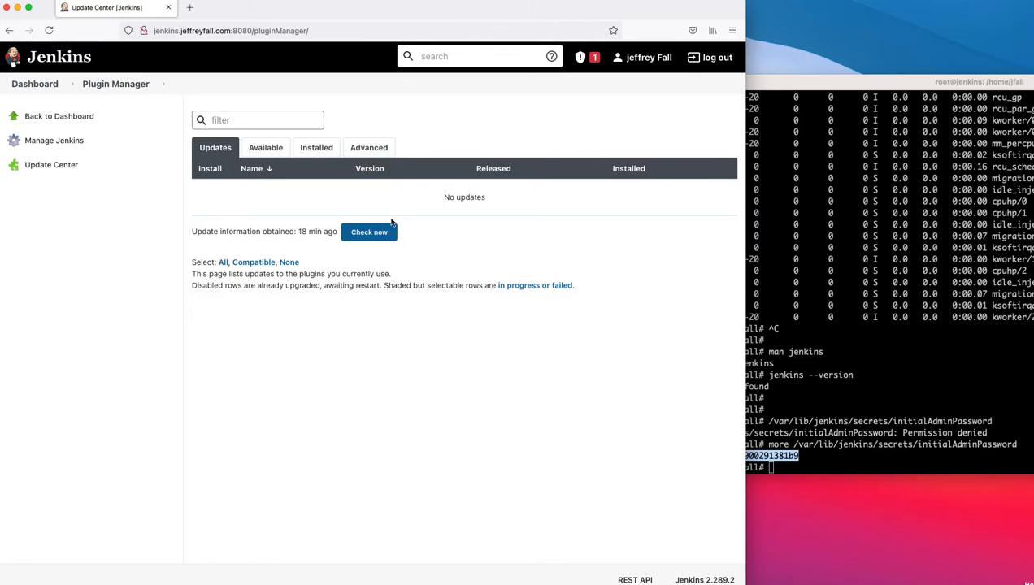
pyautogui.click(316, 148)
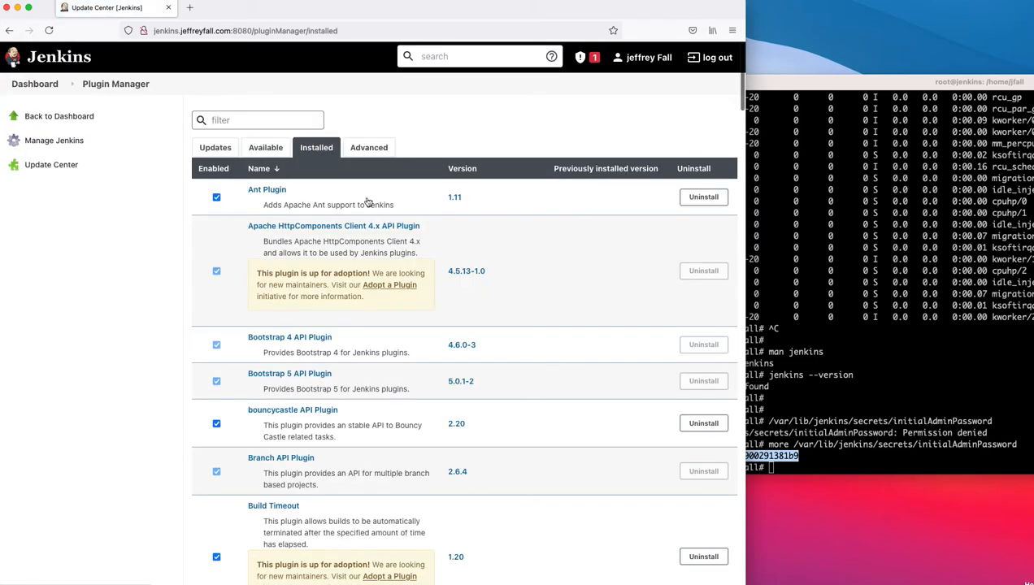
pyautogui.scroll(-15, 543, 345)
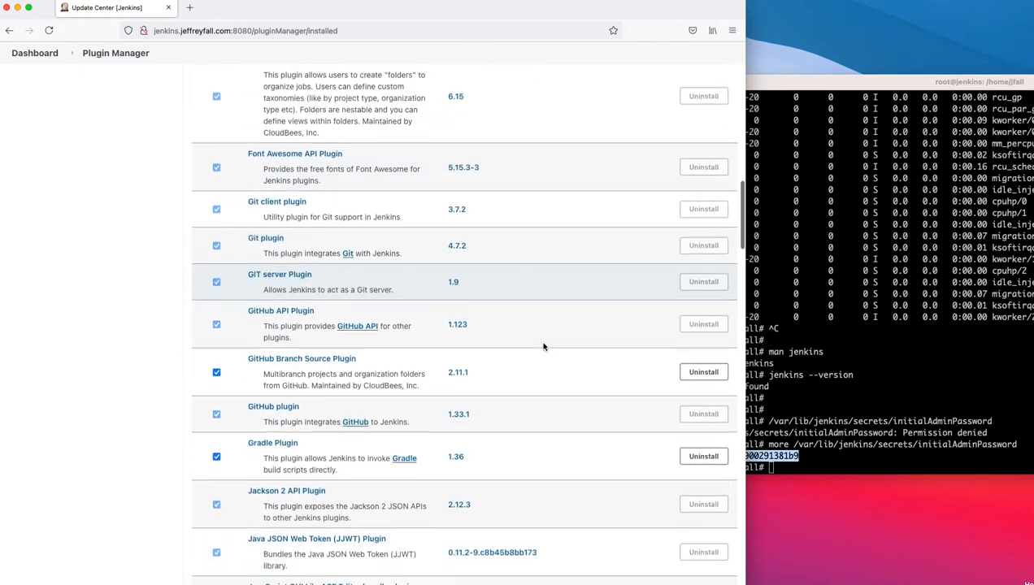
pyautogui.scroll(-3, 544, 347)
pyautogui.scroll(-5, 542, 348)
pyautogui.scroll(-10, 542, 347)
pyautogui.scroll(-8, 542, 347)
pyautogui.scroll(-10, 540, 348)
pyautogui.scroll(-2, 540, 348)
pyautogui.scroll(20, 539, 348)
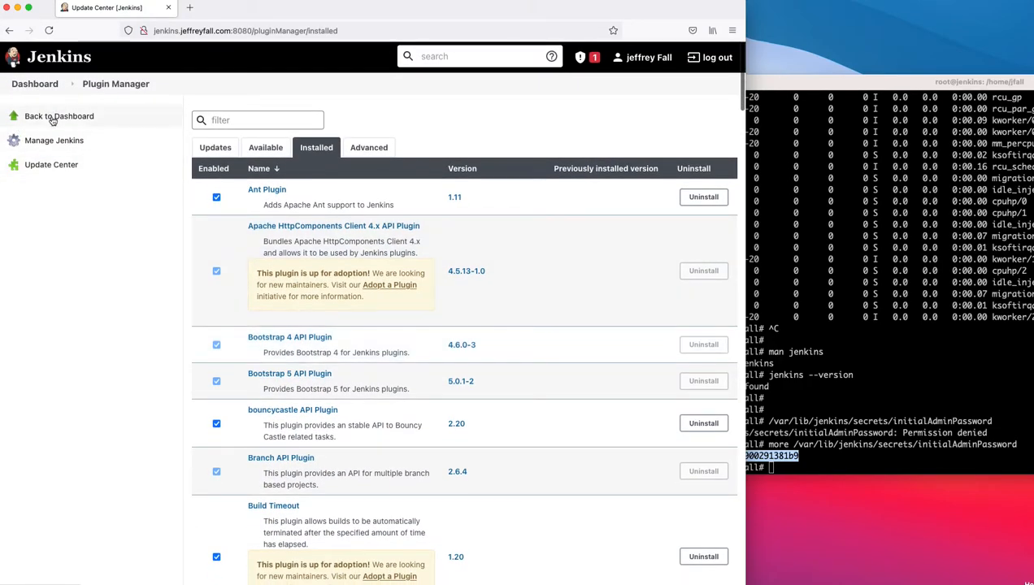
pyautogui.click(54, 117)
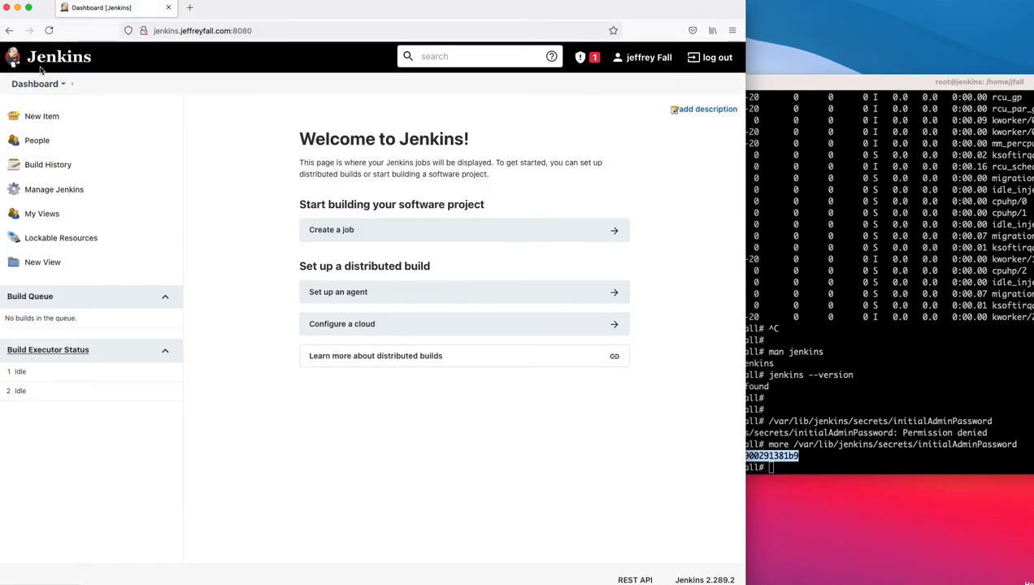
pyautogui.click(9, 30)
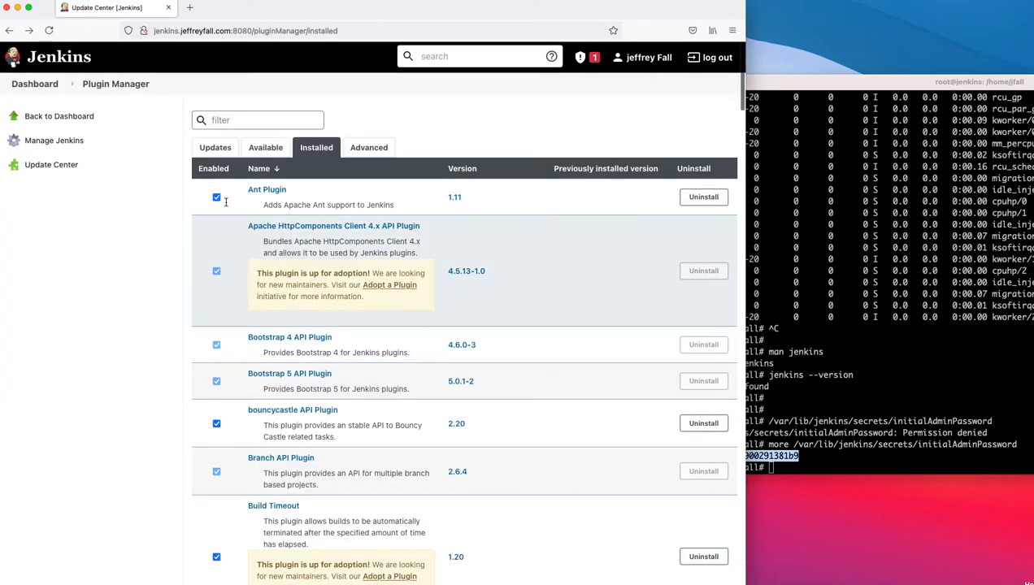
pyautogui.click(9, 30)
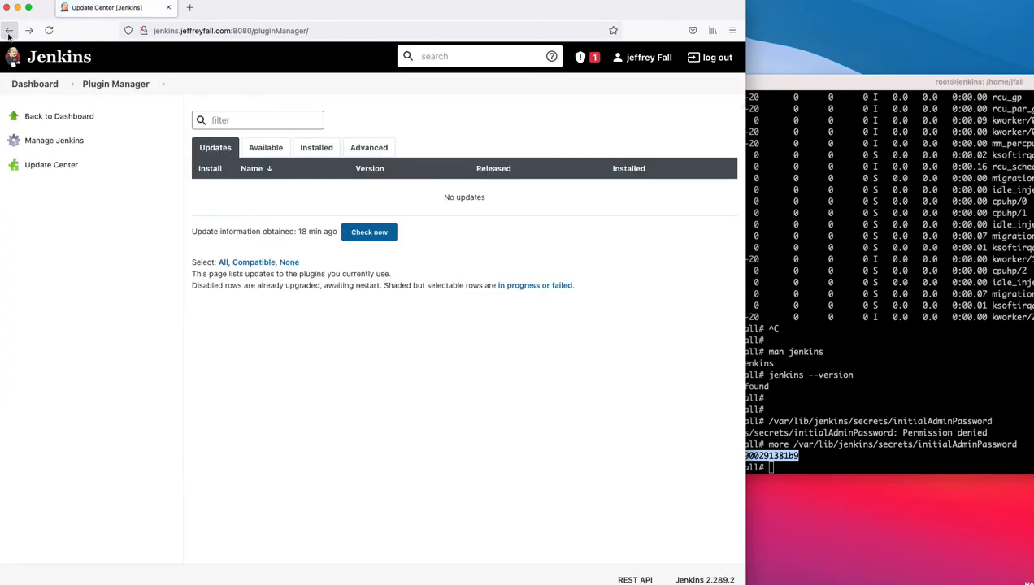
pyautogui.click(9, 31)
pyautogui.scroll(-1, 410, 253)
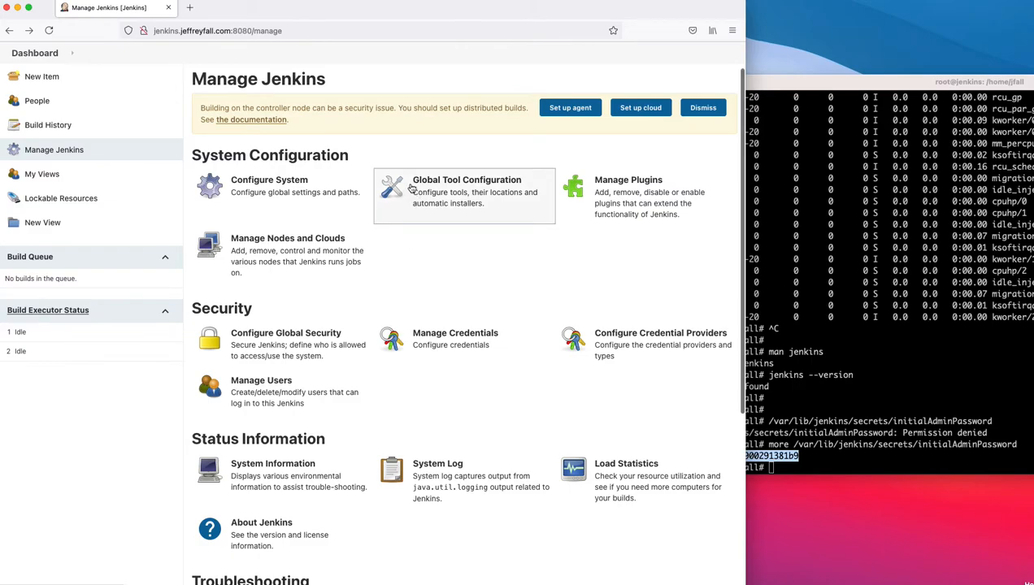
pyautogui.click(291, 244)
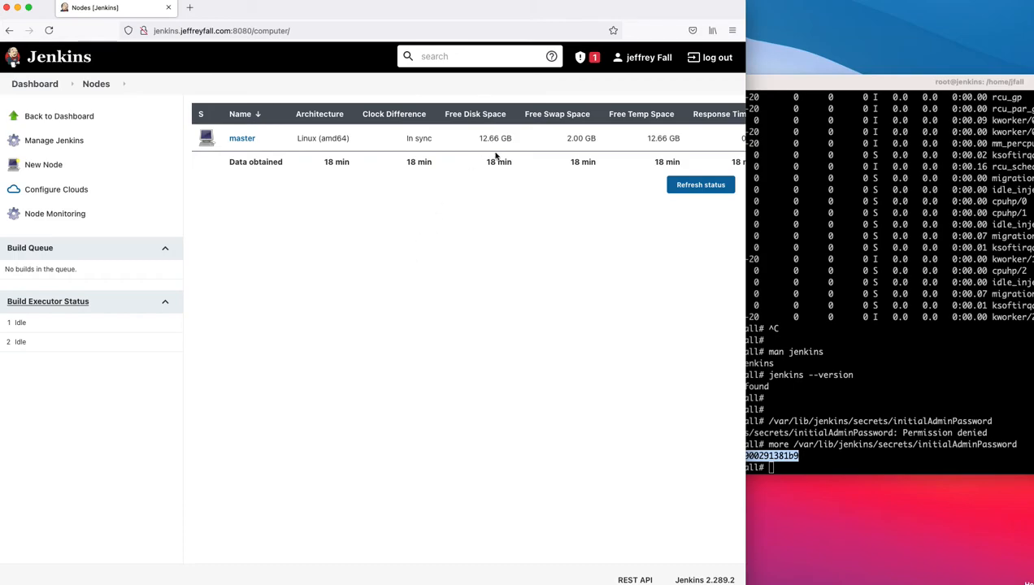
pyautogui.moveTo(513, 139); pyautogui.dragTo(480, 139)
pyautogui.hscroll(2, 642, 141)
pyautogui.hscroll(-2, 642, 141)
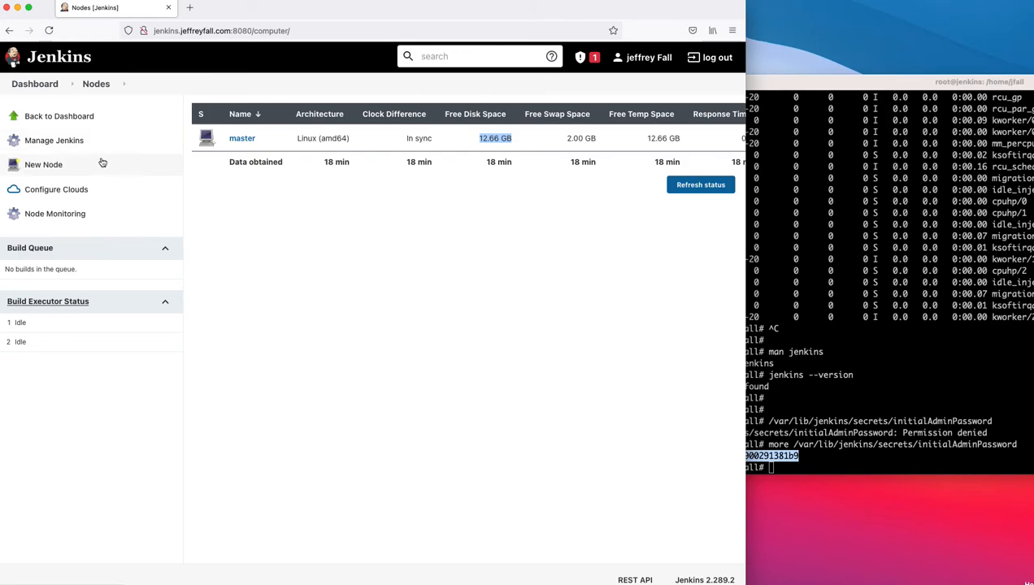
pyautogui.click(9, 30)
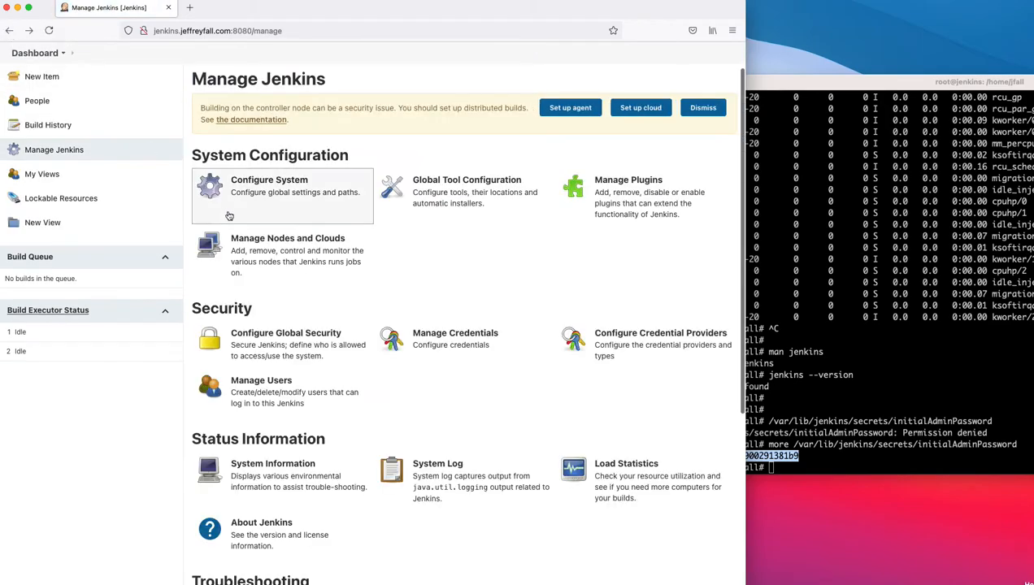
# Step: Review Configure Global Security (Jenkins' own user database, logged-in users can do anything) without changes
pyautogui.scroll(-2, 353, 322)
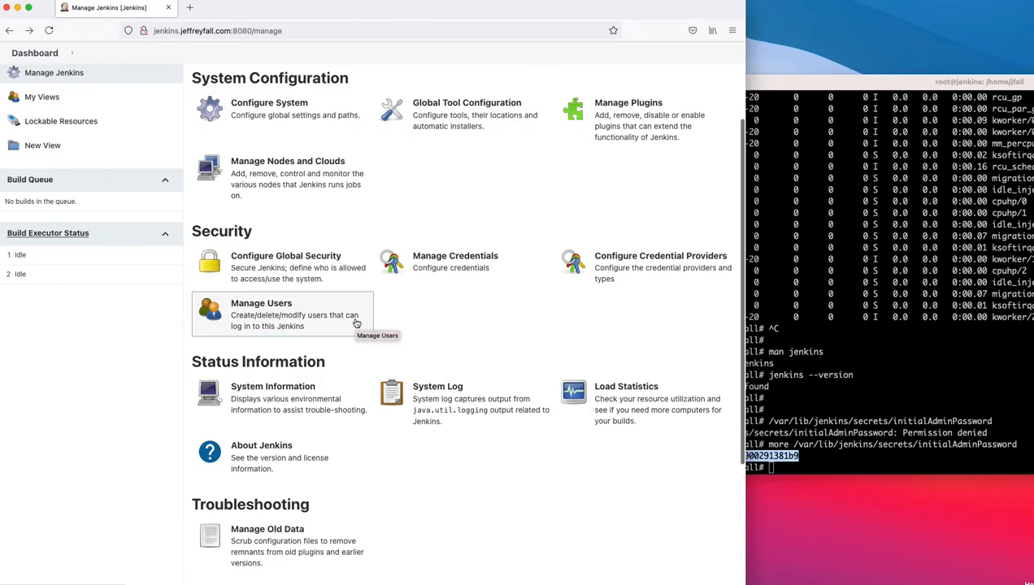
pyautogui.click(254, 266)
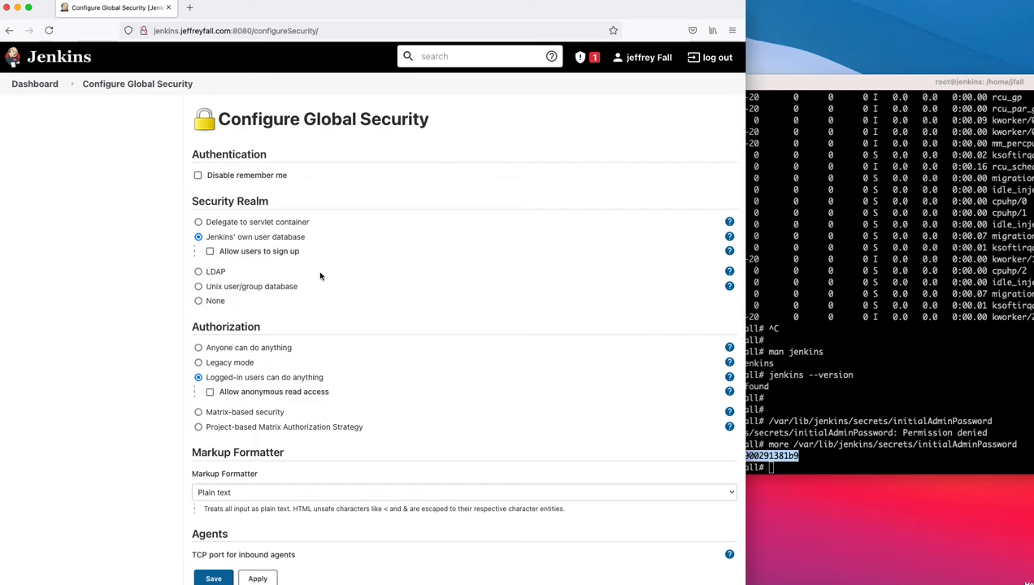
pyautogui.scroll(-2, 320, 276)
pyautogui.scroll(-2, 320, 275)
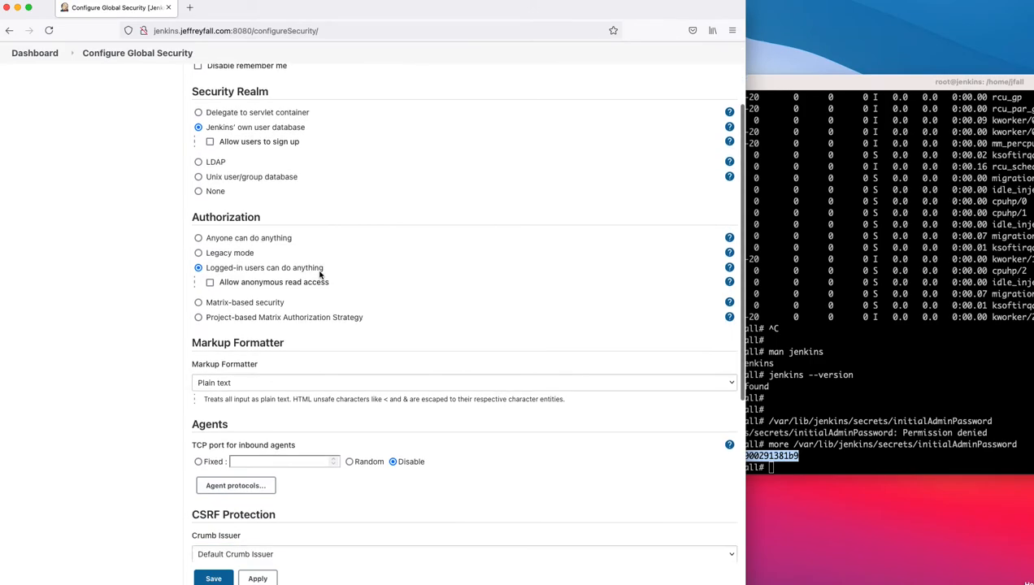
pyautogui.scroll(-3, 321, 275)
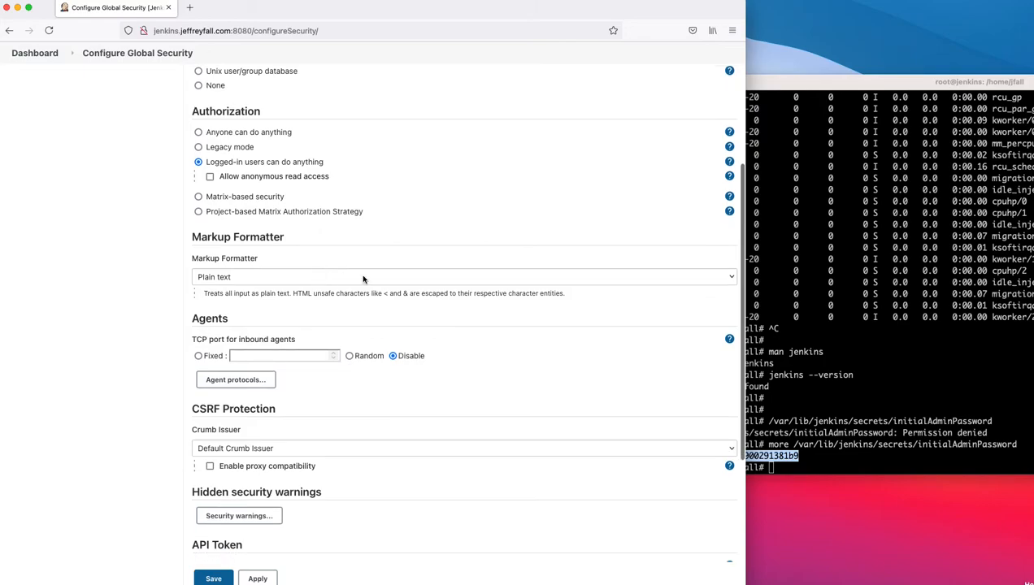
pyautogui.scroll(-2, 319, 198)
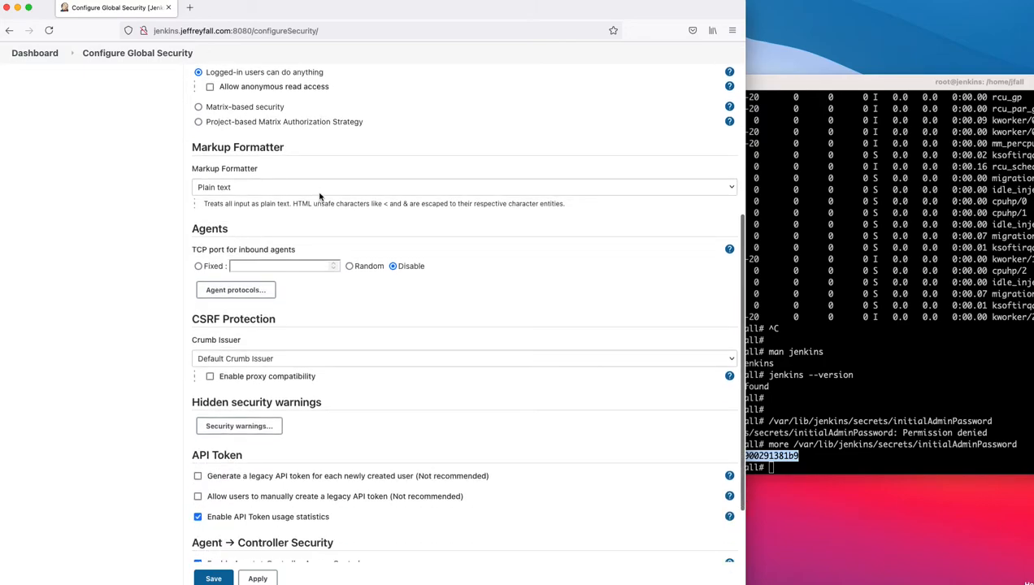
pyautogui.scroll(-3, 321, 196)
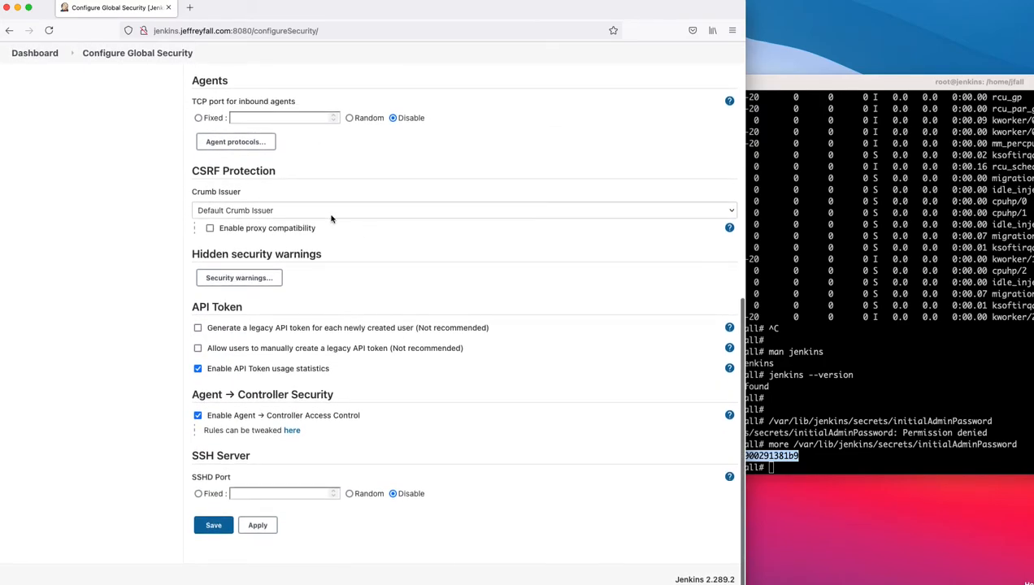
pyautogui.click(9, 30)
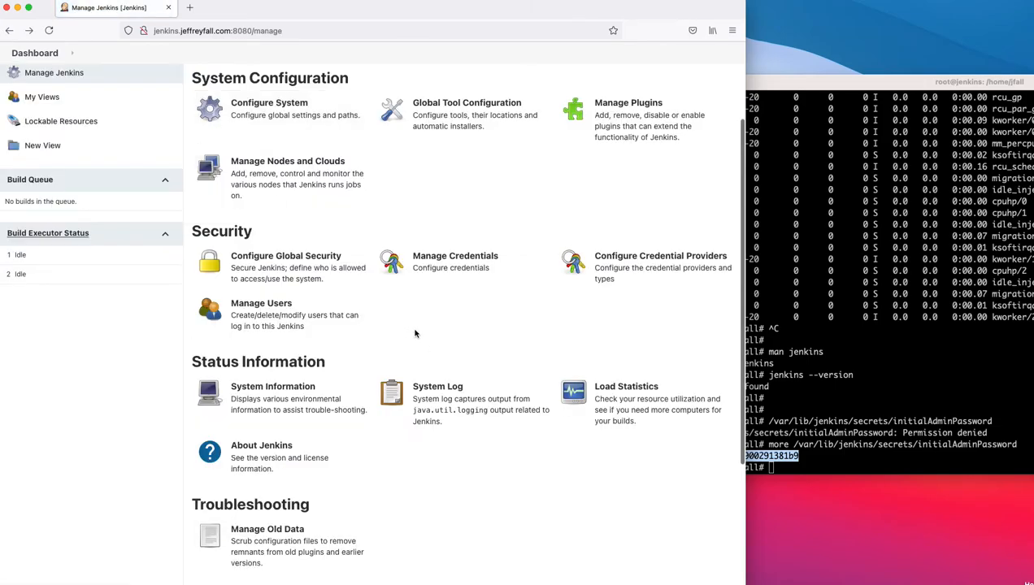
pyautogui.scroll(-1, 414, 333)
pyautogui.click(414, 249)
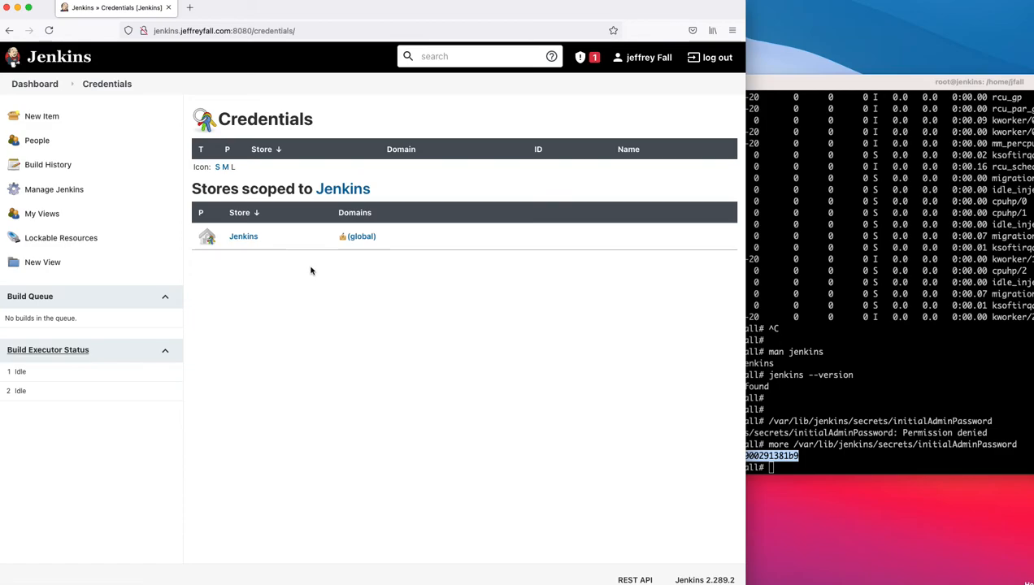
pyautogui.click(9, 34)
pyautogui.scroll(-1, 451, 254)
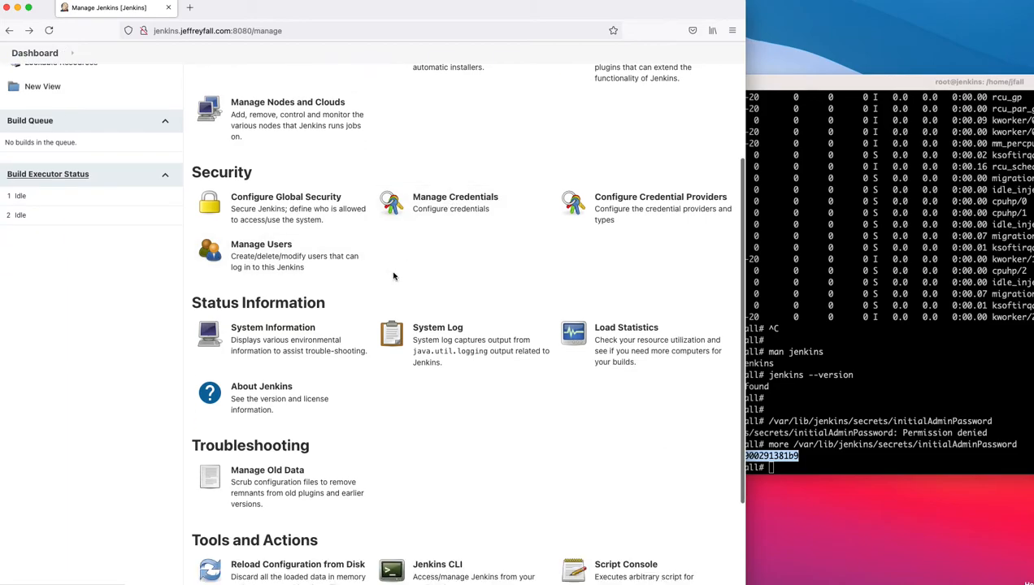
pyautogui.click(433, 334)
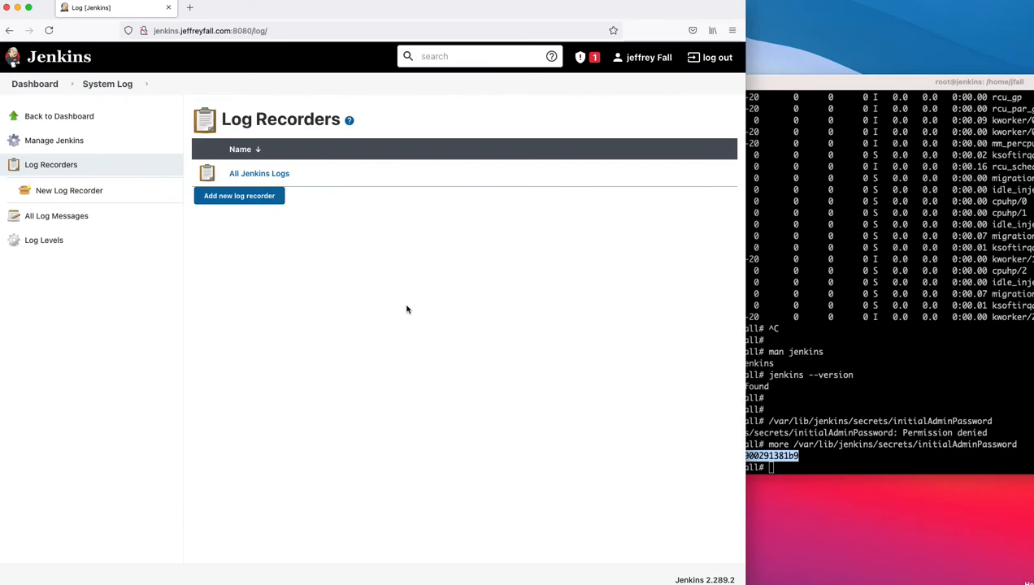
pyautogui.click(257, 173)
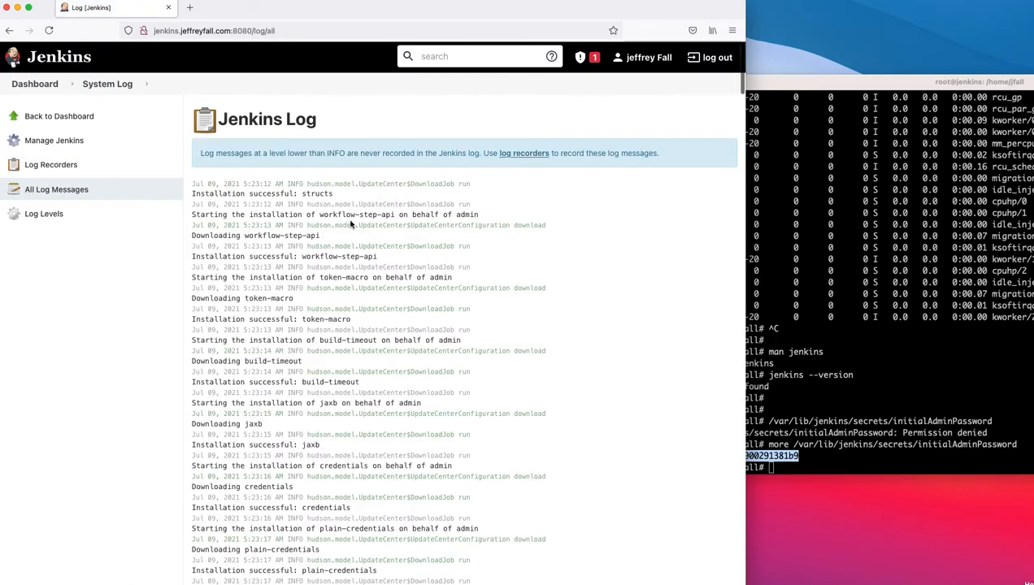
pyautogui.scroll(-5, 351, 224)
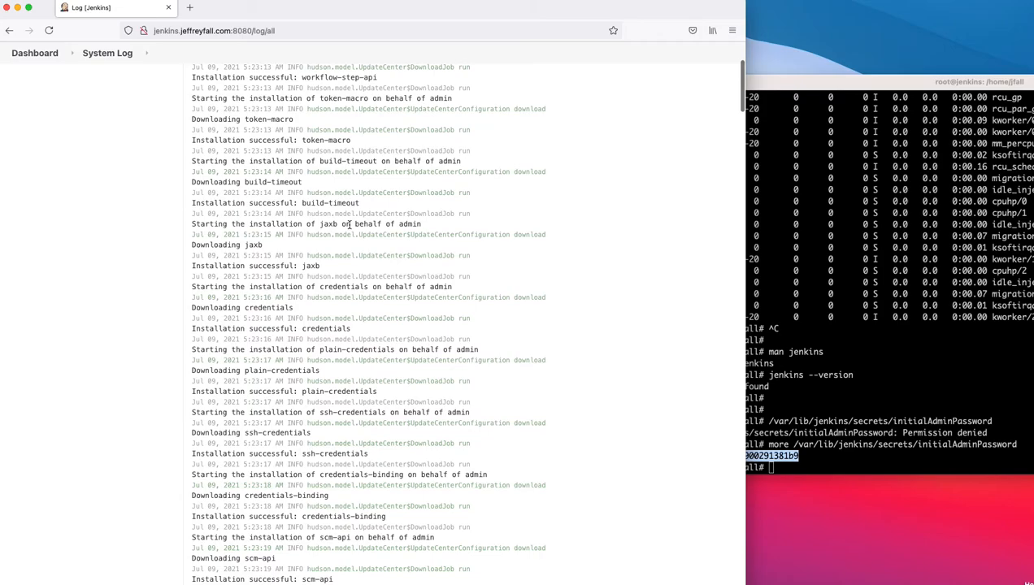
pyautogui.scroll(-15, 350, 224)
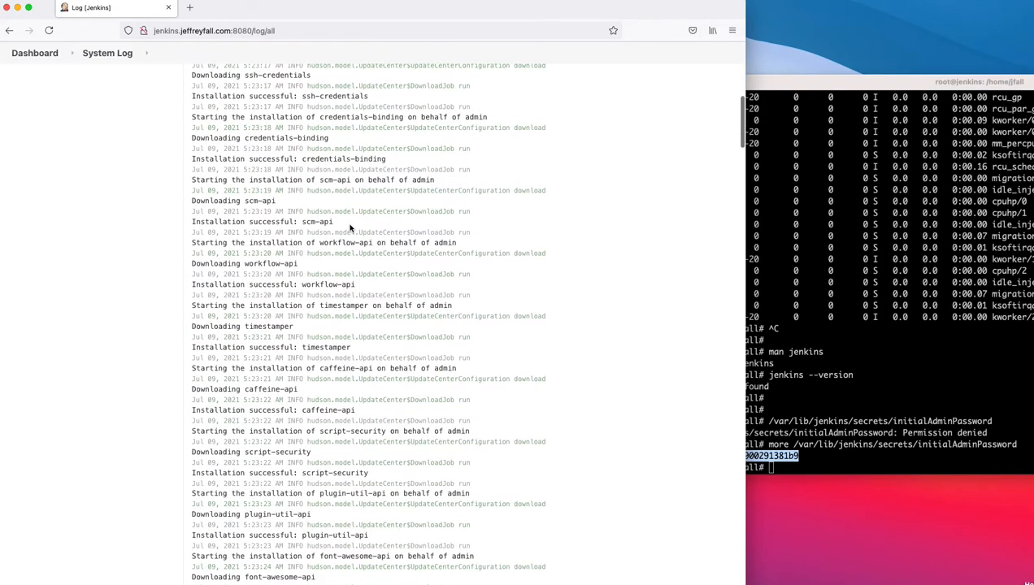
pyautogui.scroll(-20, 351, 224)
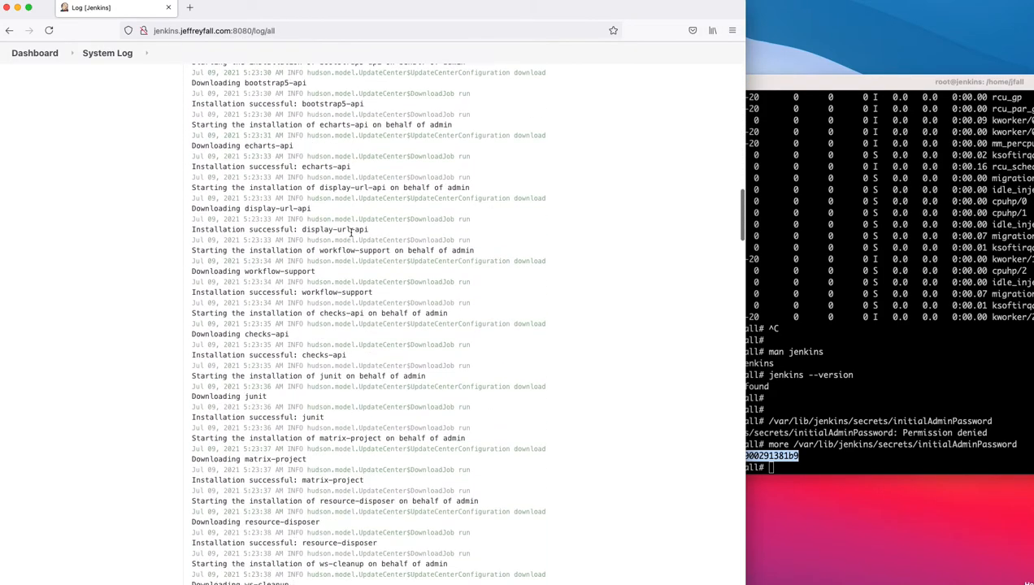
pyautogui.scroll(-20, 351, 233)
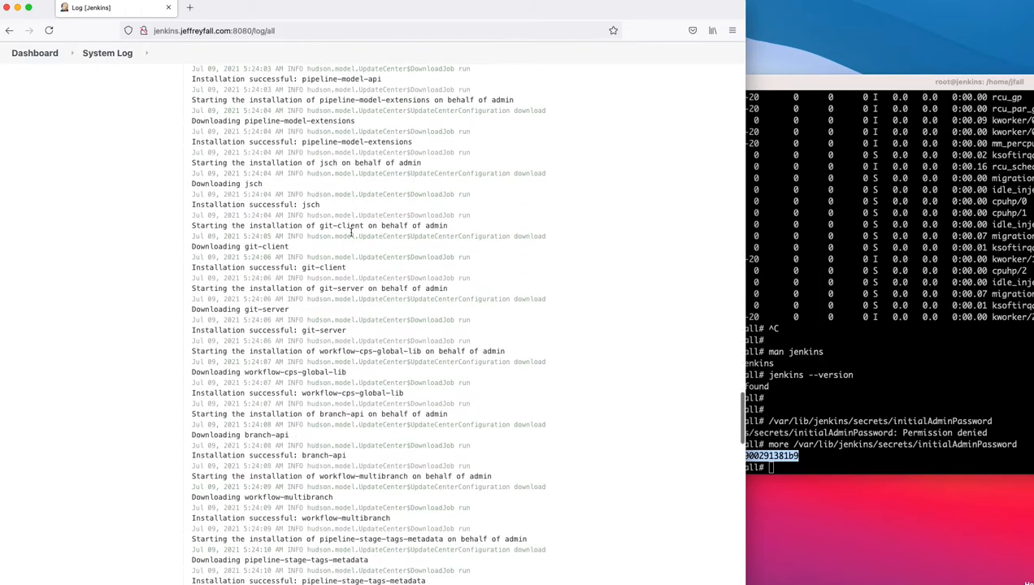
pyautogui.scroll(-20, 350, 195)
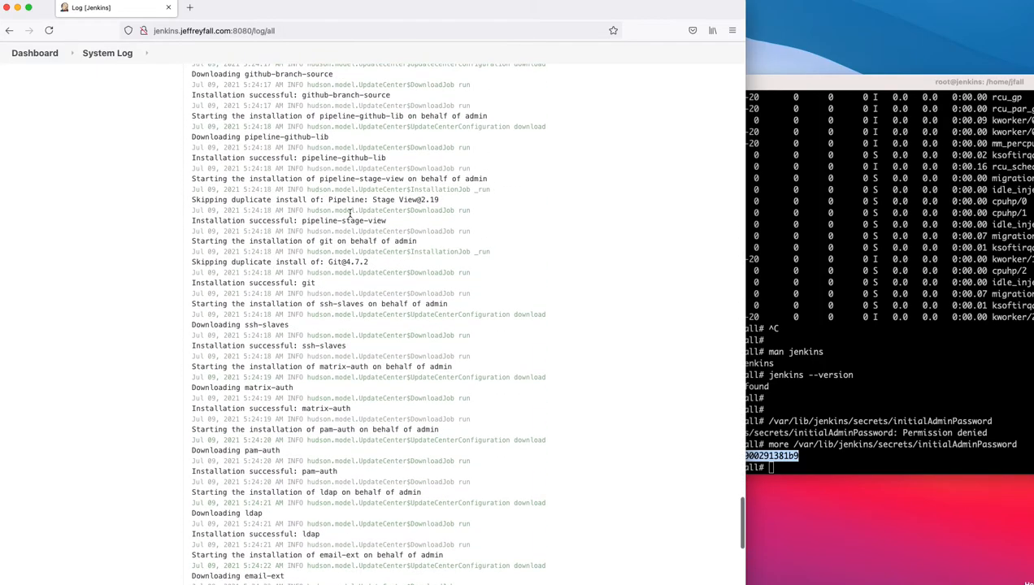
pyautogui.scroll(-10, 350, 213)
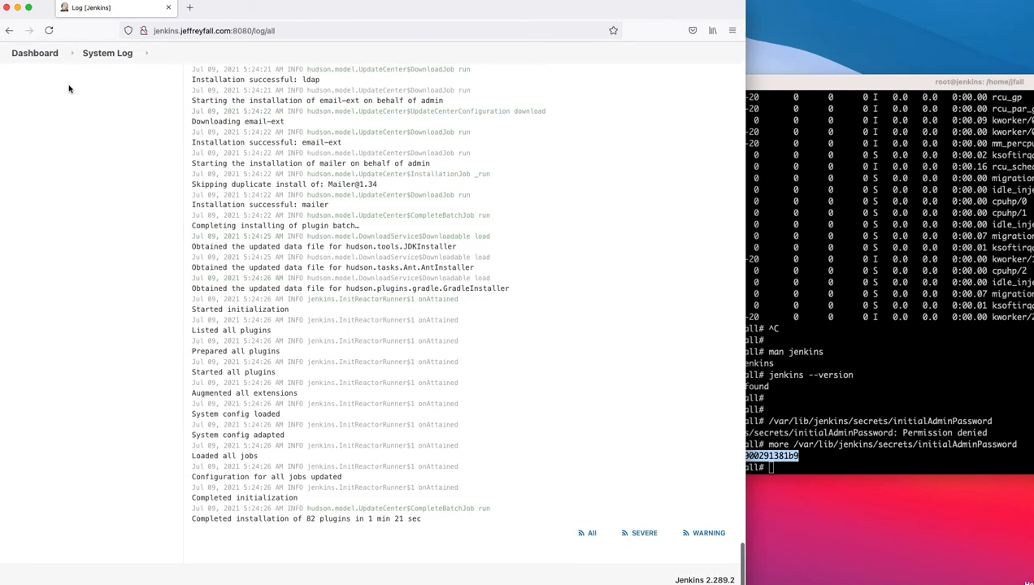
pyautogui.click(10, 30)
pyautogui.click(12, 30)
pyautogui.scroll(-2, 361, 248)
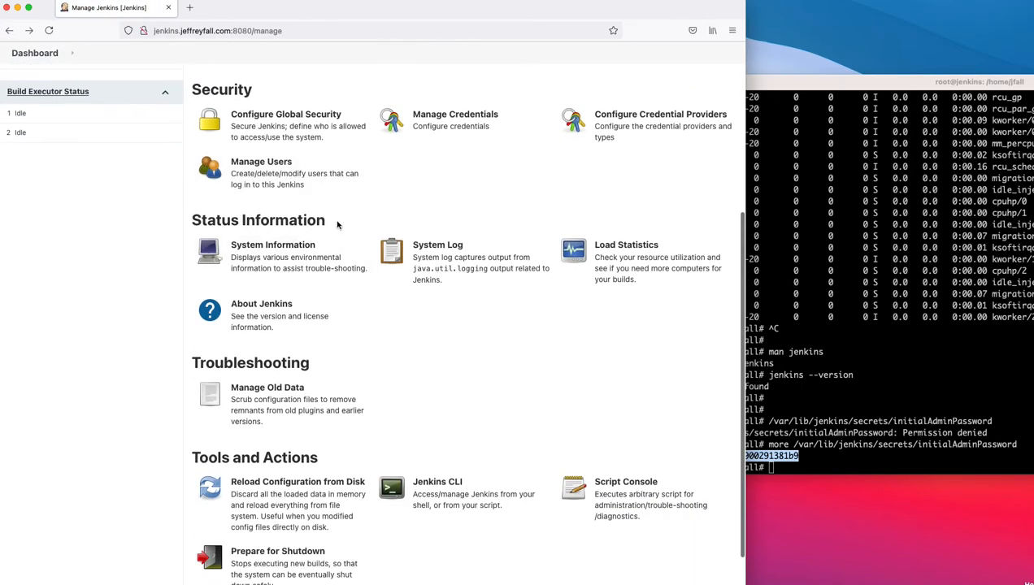
pyautogui.click(257, 313)
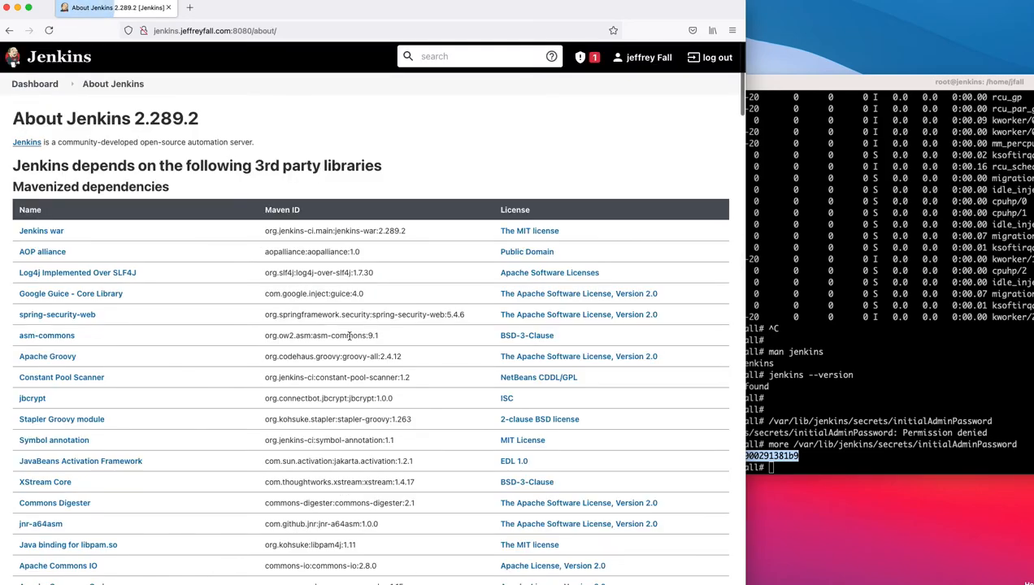
pyautogui.moveTo(131, 122); pyautogui.dragTo(210, 119)
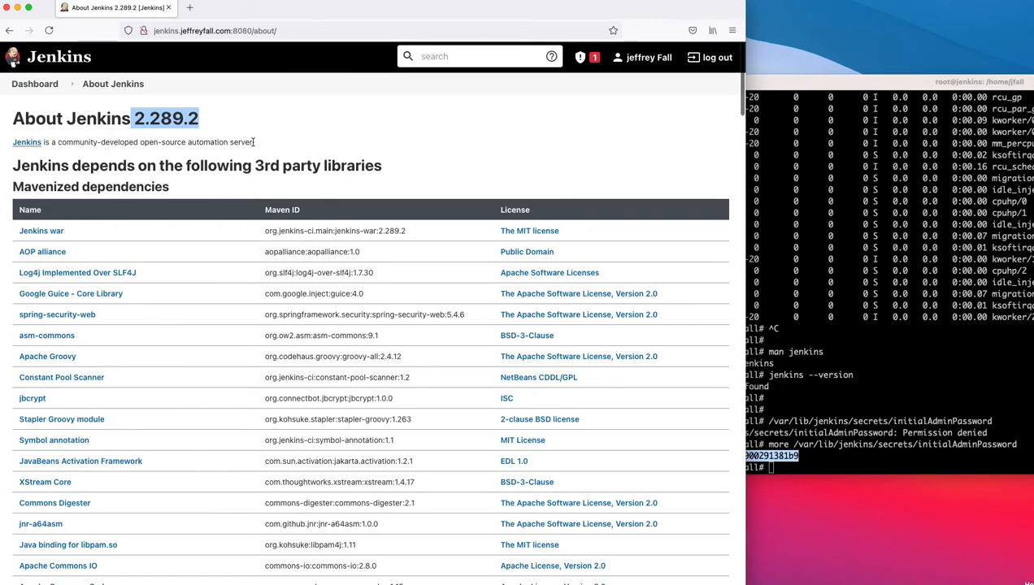
pyautogui.scroll(-8, 254, 144)
pyautogui.scroll(-20, 252, 144)
pyautogui.scroll(-20, 252, 145)
pyautogui.scroll(-12, 252, 145)
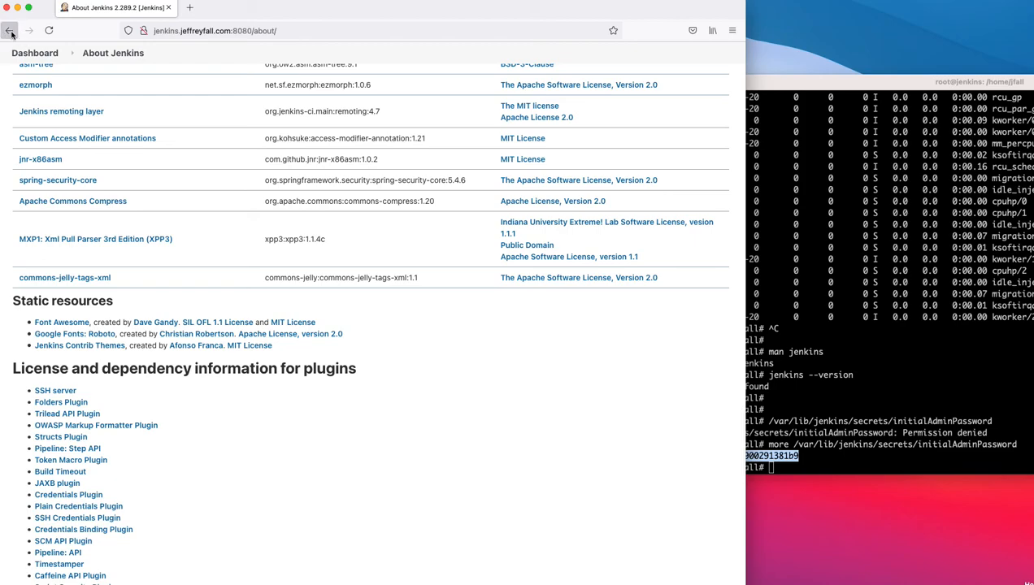
pyautogui.click(10, 31)
pyautogui.scroll(-2, 367, 301)
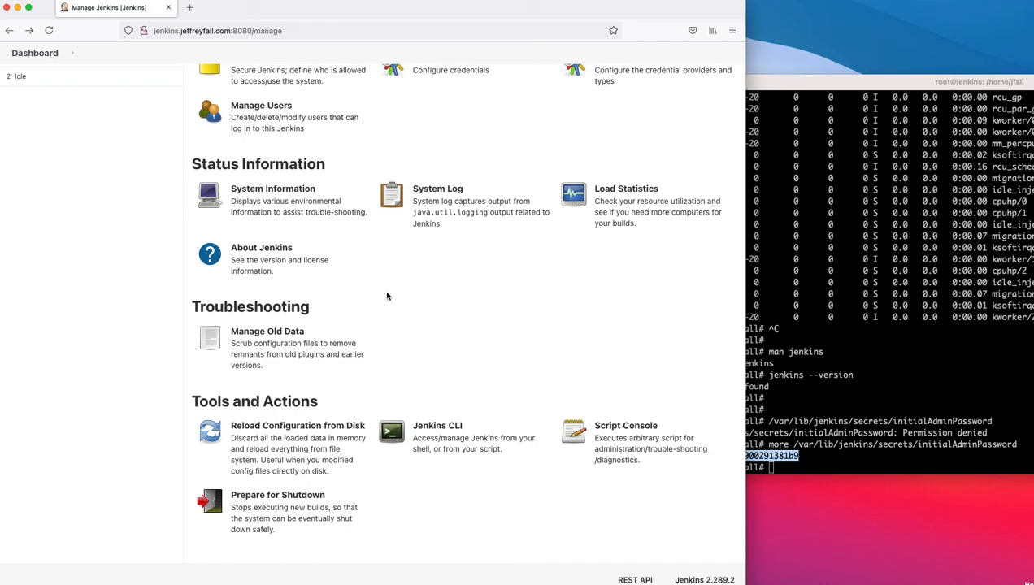
pyautogui.click(437, 431)
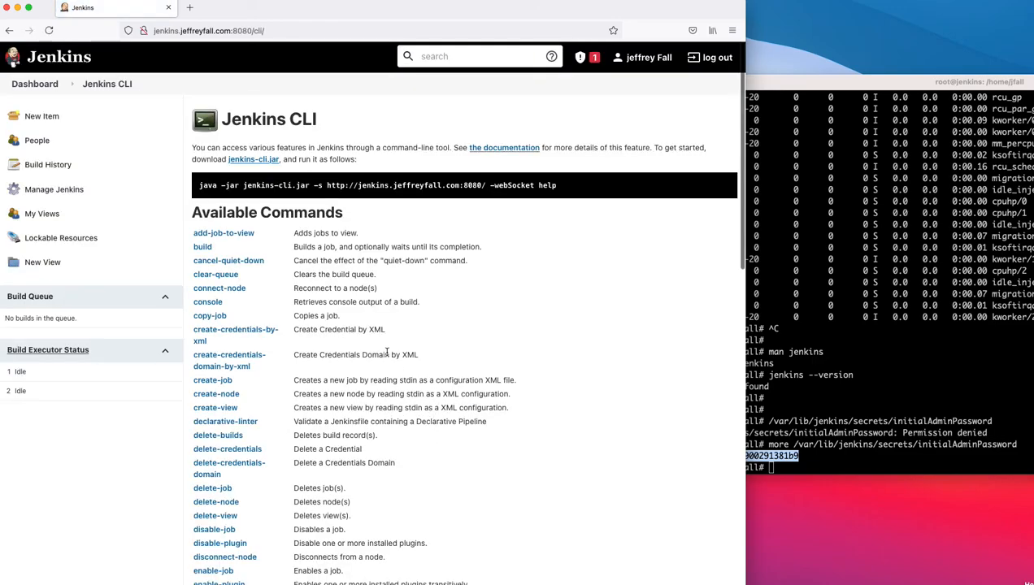
pyautogui.scroll(-2, 390, 350)
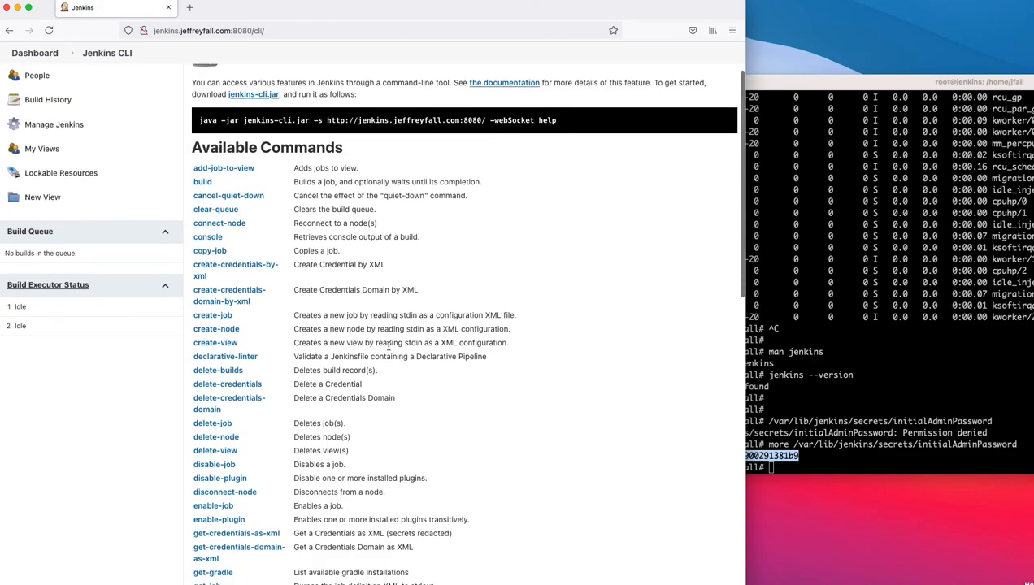
pyautogui.scroll(-3, 389, 346)
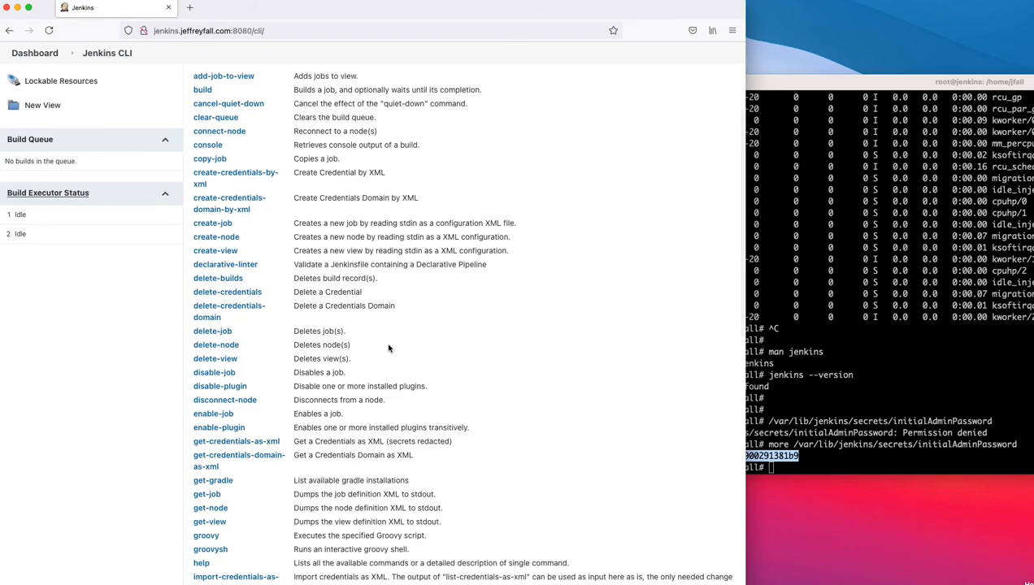
pyautogui.scroll(-15, 388, 348)
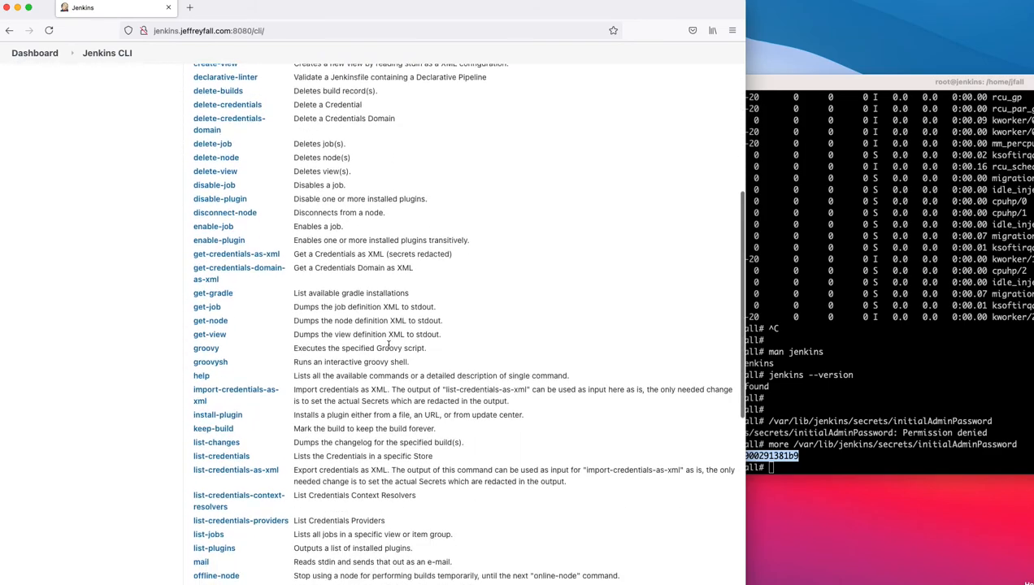
pyautogui.scroll(-3, 389, 346)
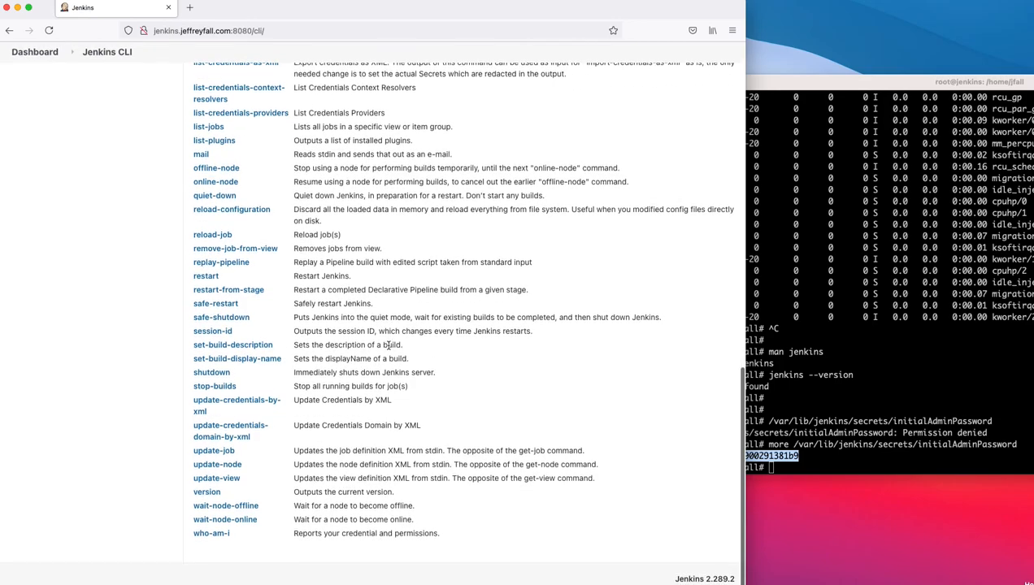
pyautogui.click(9, 30)
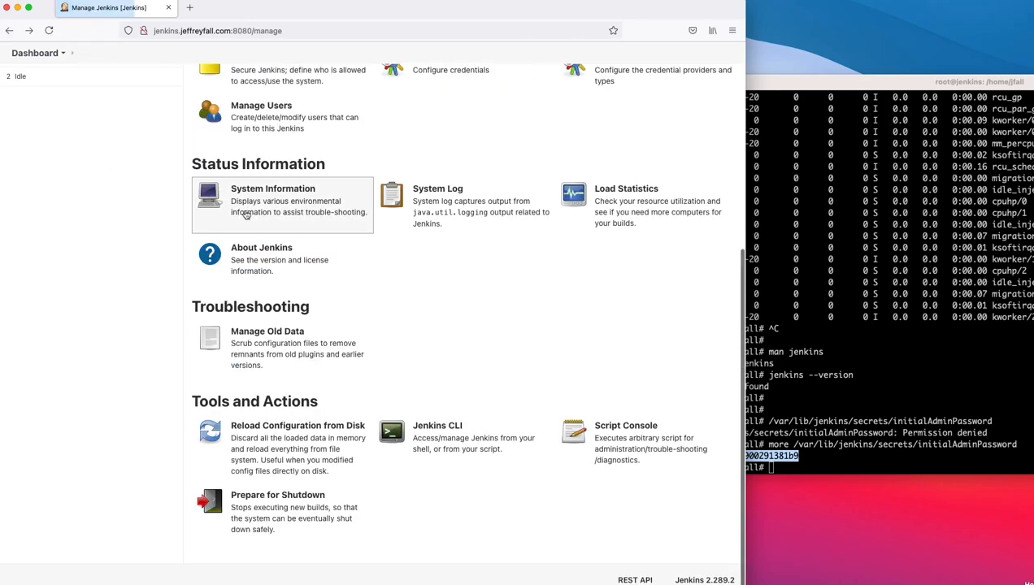
# Step: Log out of the admin account from the Manage Jenkins header
pyautogui.scroll(8, 540, 248)
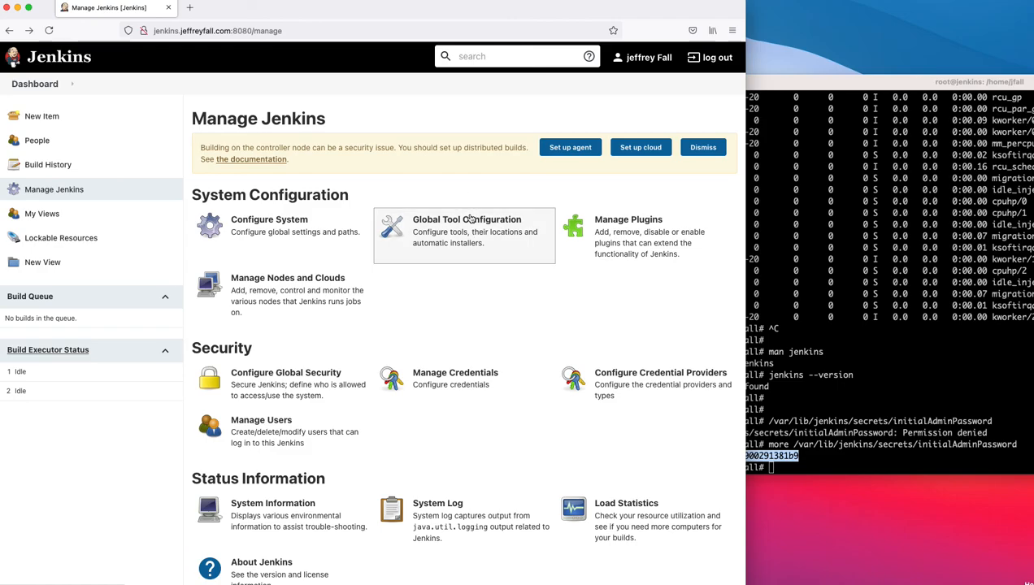
pyautogui.moveTo(346, 14); pyautogui.dragTo(348, 11)
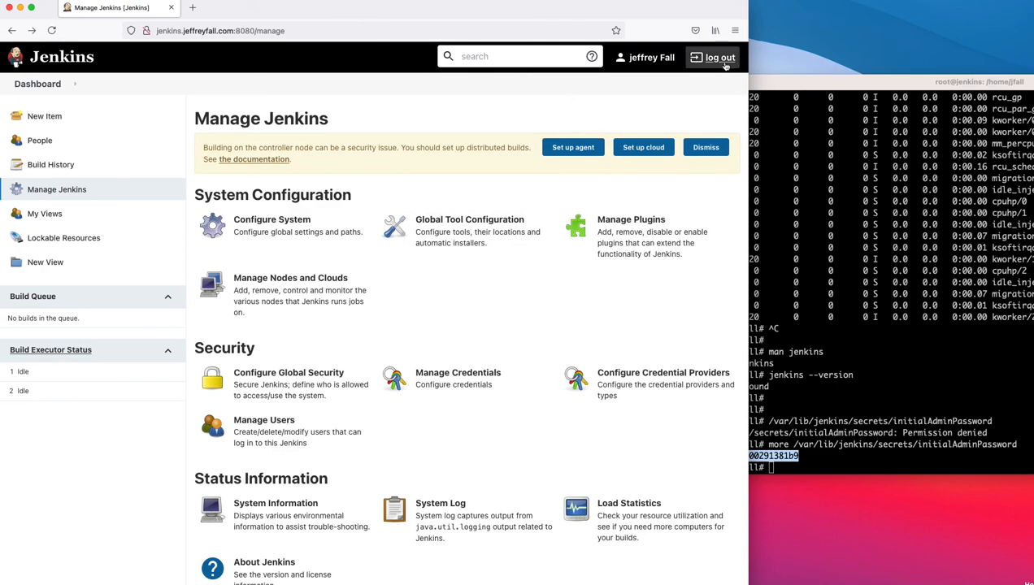
pyautogui.click(718, 58)
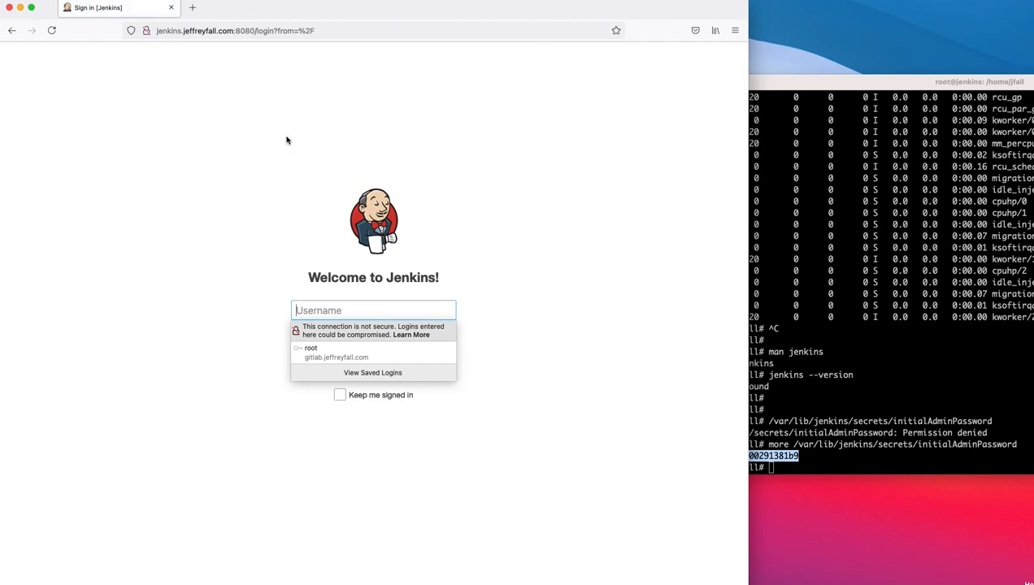